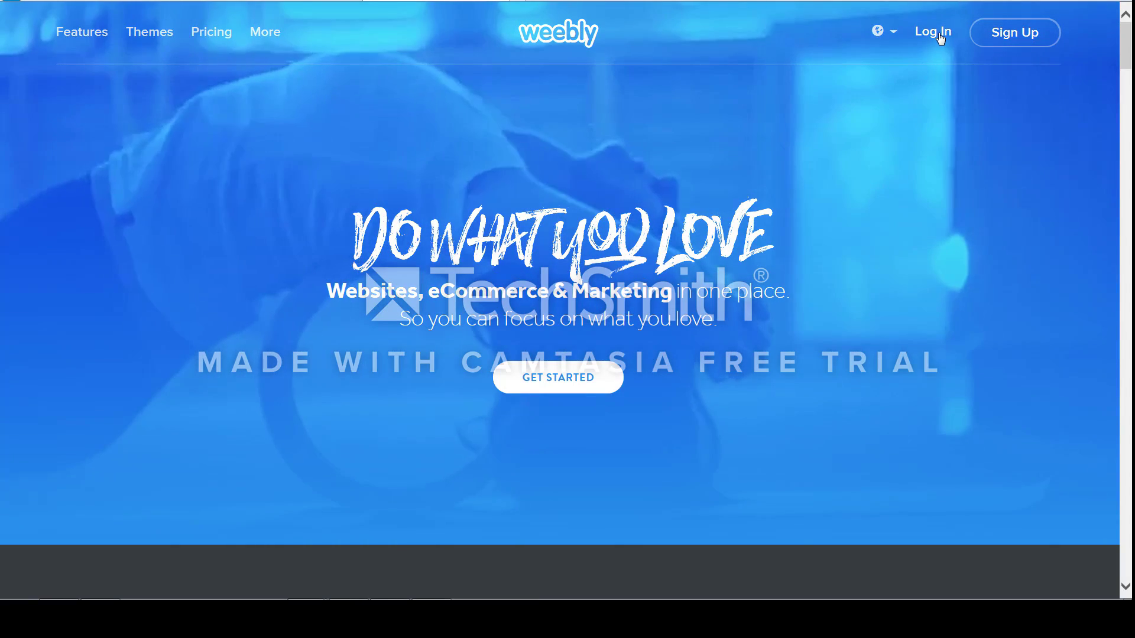
Log in to the Weebly account with the teacher's e-mail and the account password.
{"action": "left_click", "coordinate": [934, 32]}
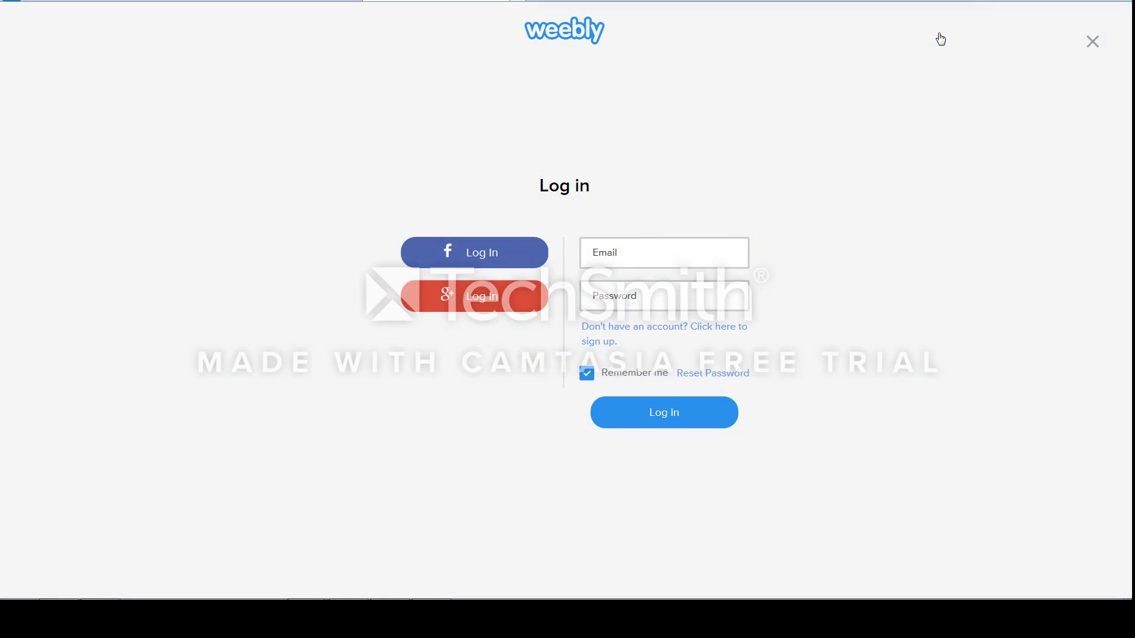
{"action": "left_click", "coordinate": [712, 265]}
{"action": "left_click", "coordinate": [647, 259]}
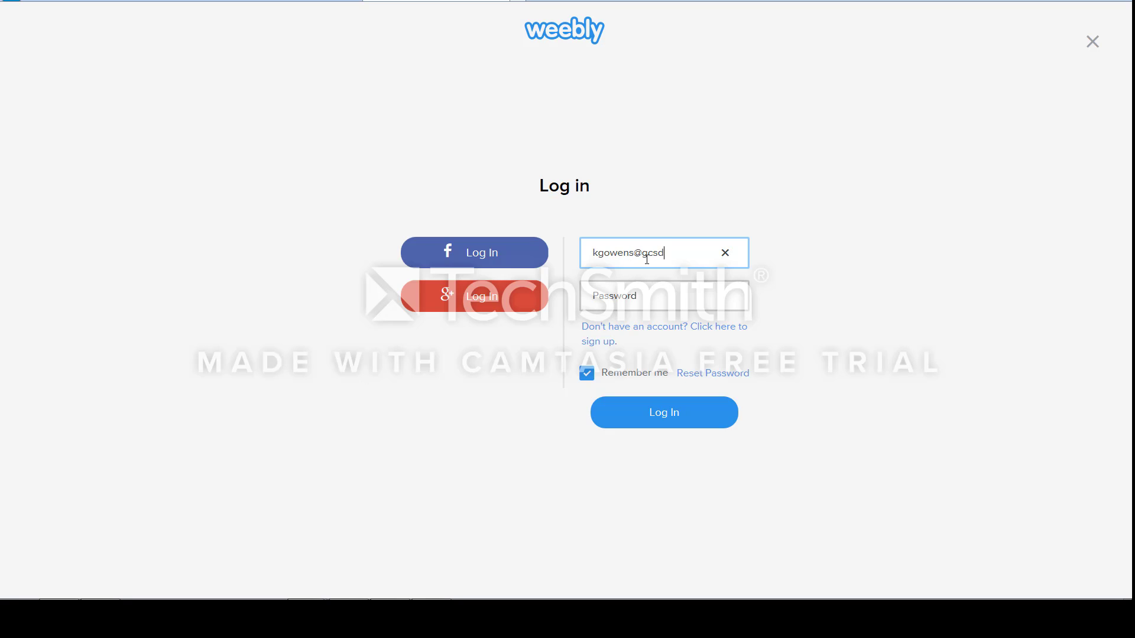
{"action": "key", "text": "Tab"}
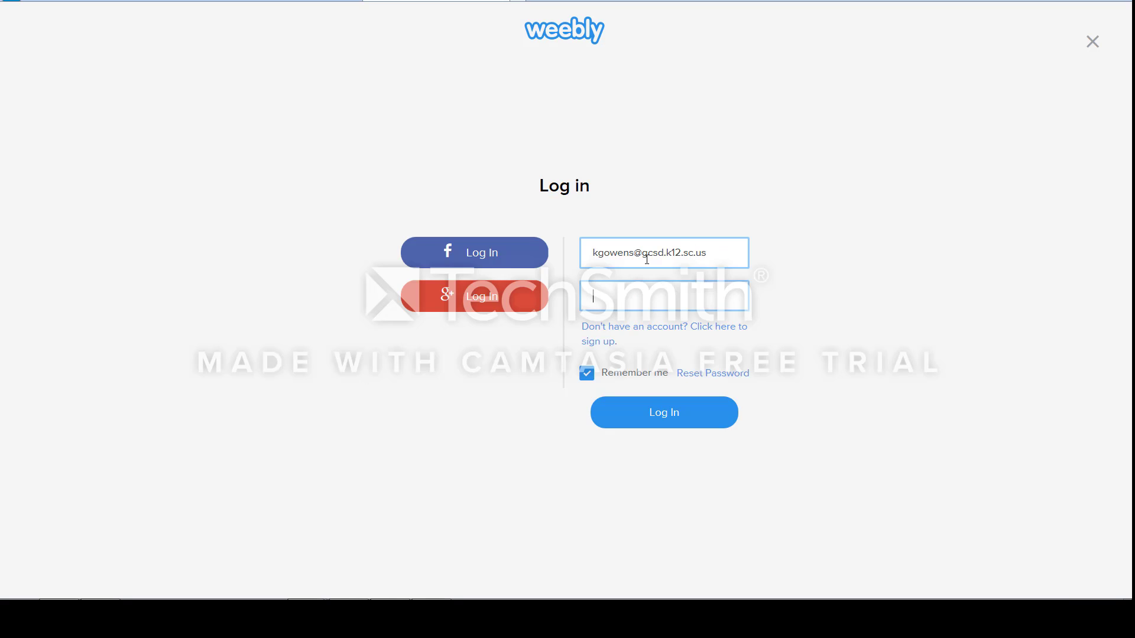
{"action": "type", "text": "•••••••"}
{"action": "left_click", "coordinate": [668, 418]}
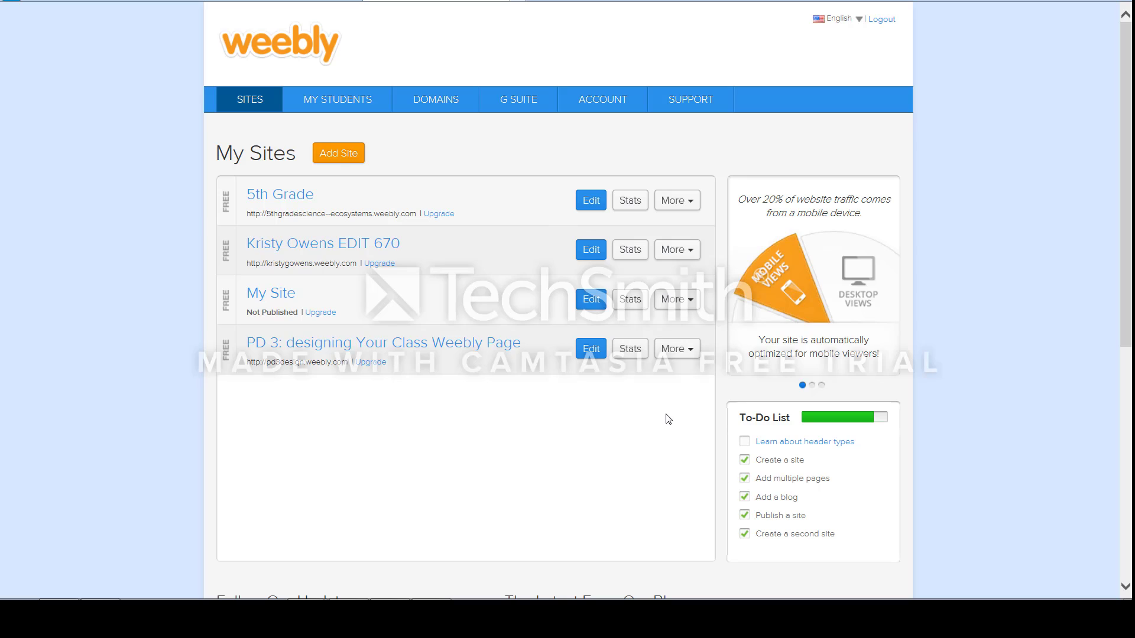
Add a new site to the account and choose the Mill Clothing theme for it.
{"action": "left_click", "coordinate": [349, 155]}
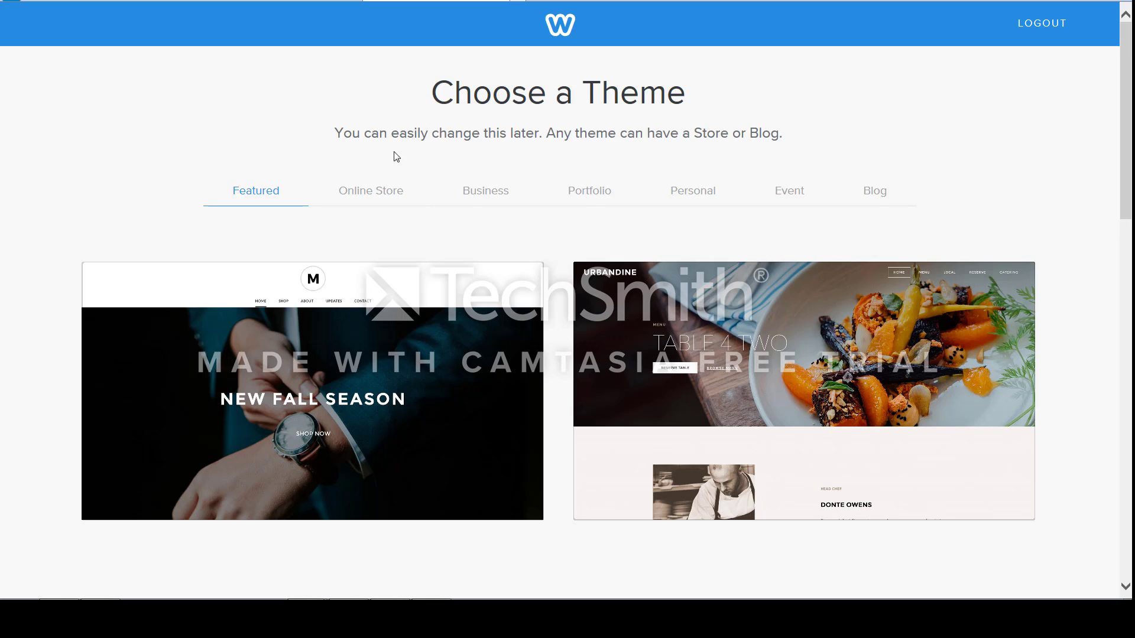
{"action": "mouse_move", "coordinate": [722, 300]}
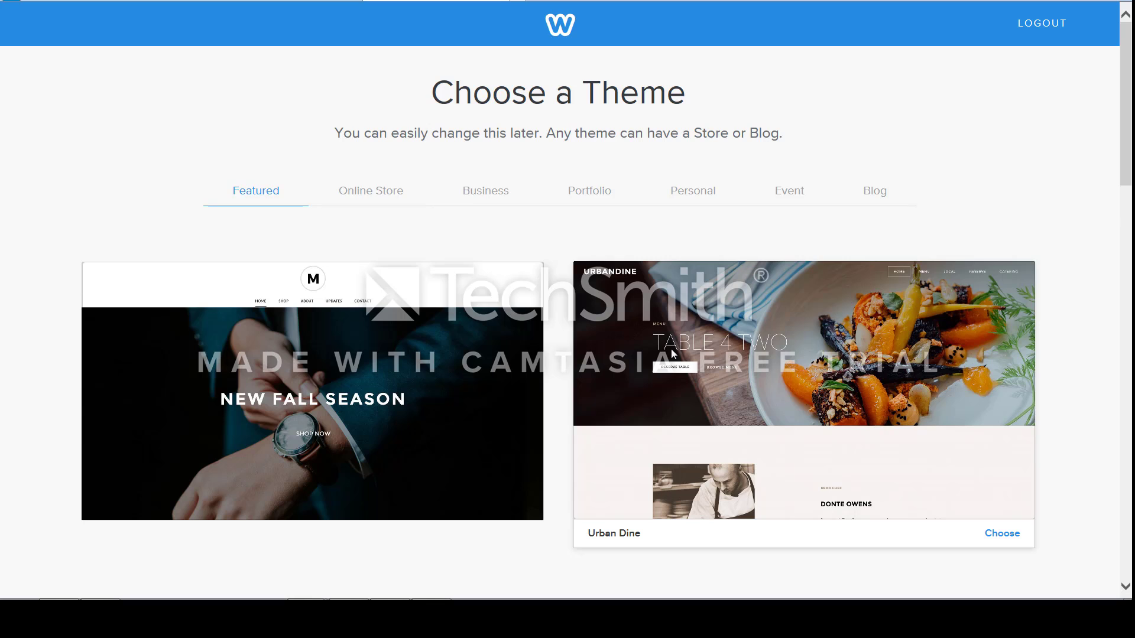
{"action": "mouse_move", "coordinate": [445, 353]}
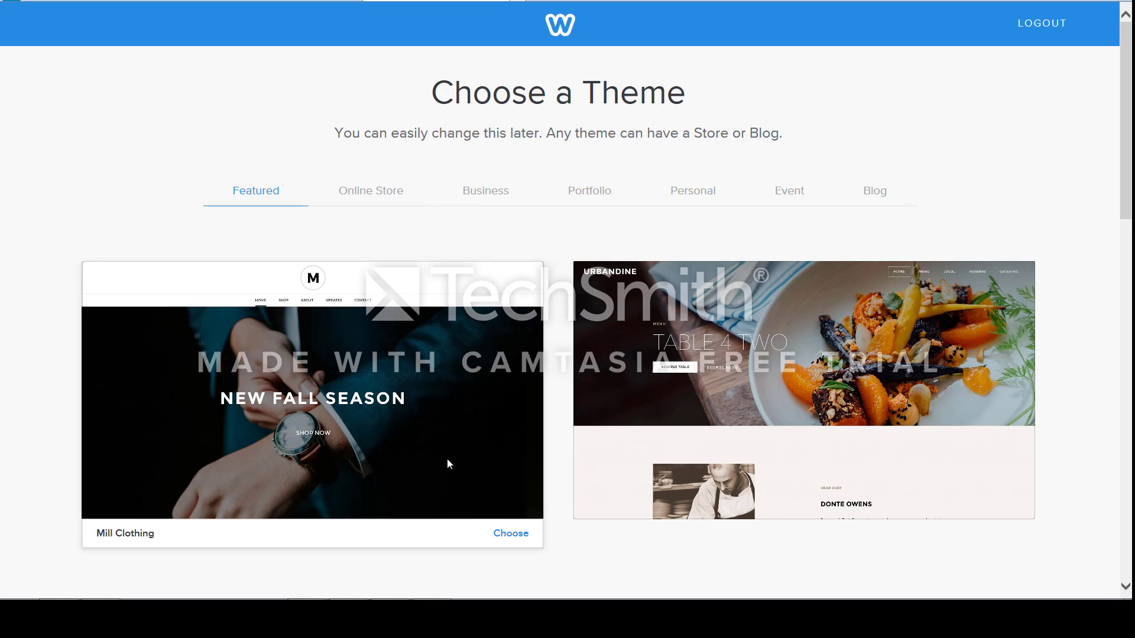
{"action": "left_click", "coordinate": [518, 537]}
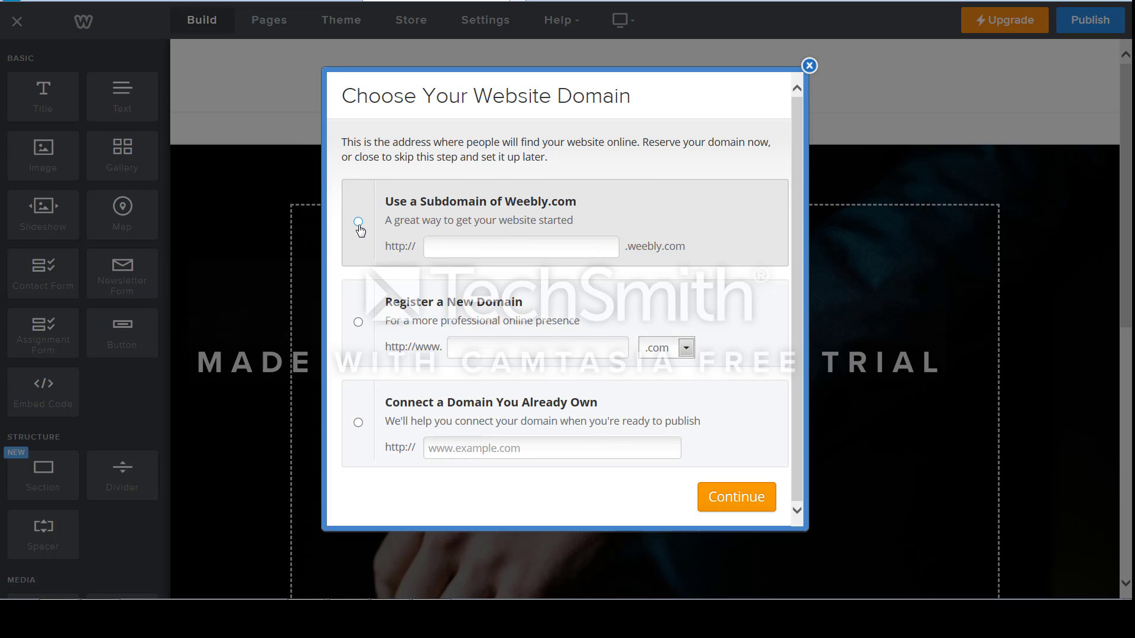
Enter WeeblyClassroomWebsiteDemo as the site's Weebly subdomain.
{"action": "left_click", "coordinate": [445, 245]}
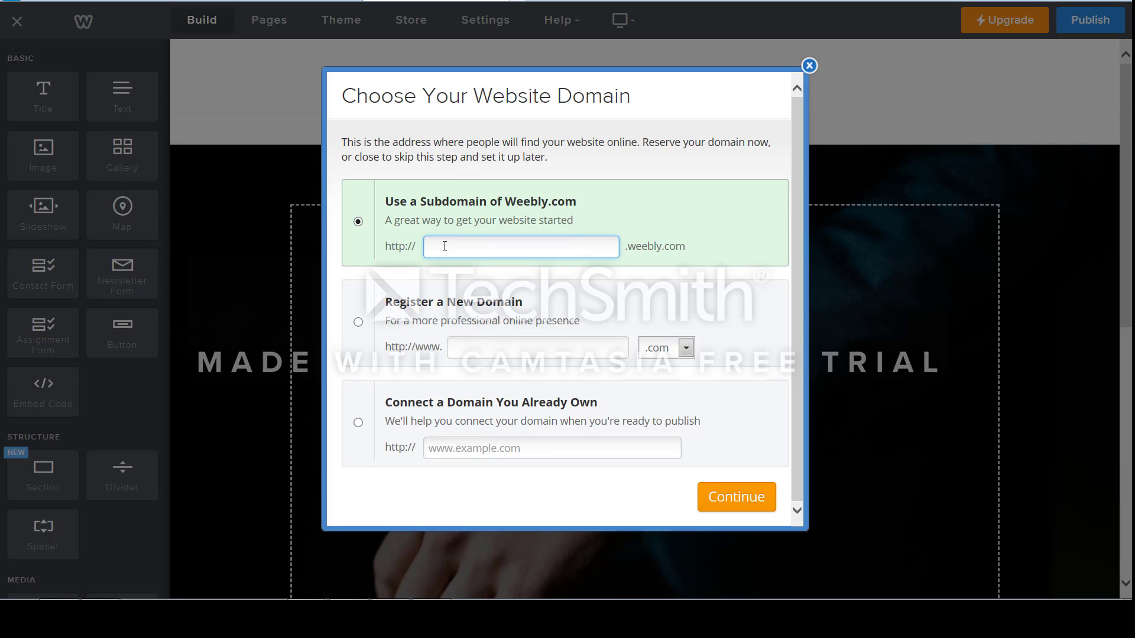
{"action": "type", "text": "Weebly"}
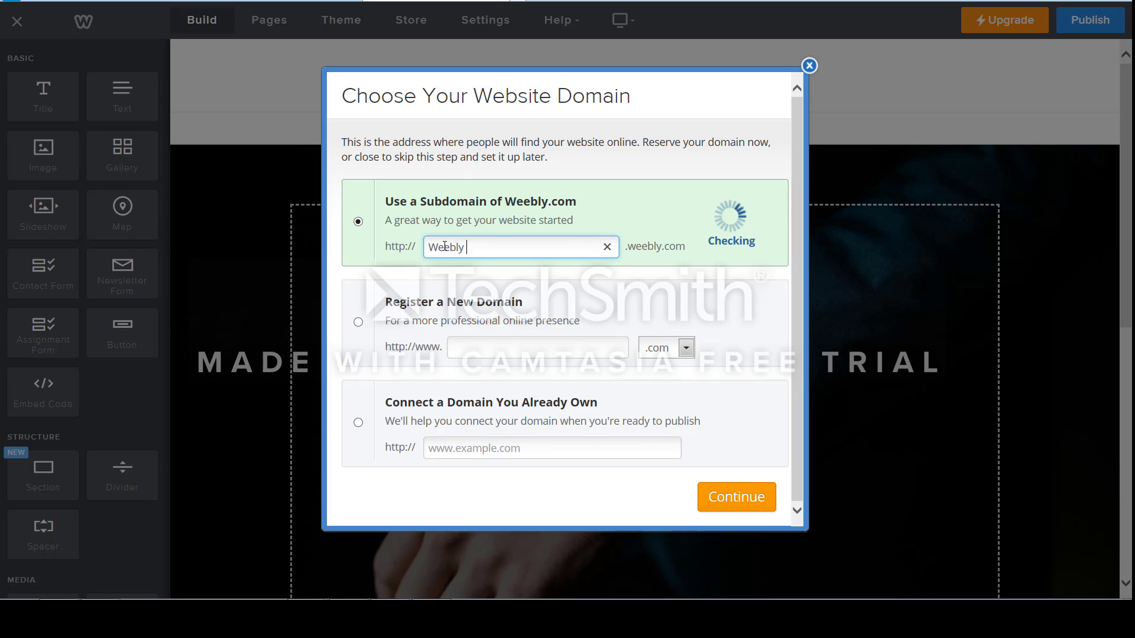
{"action": "type", "text": "ClassroomW"}
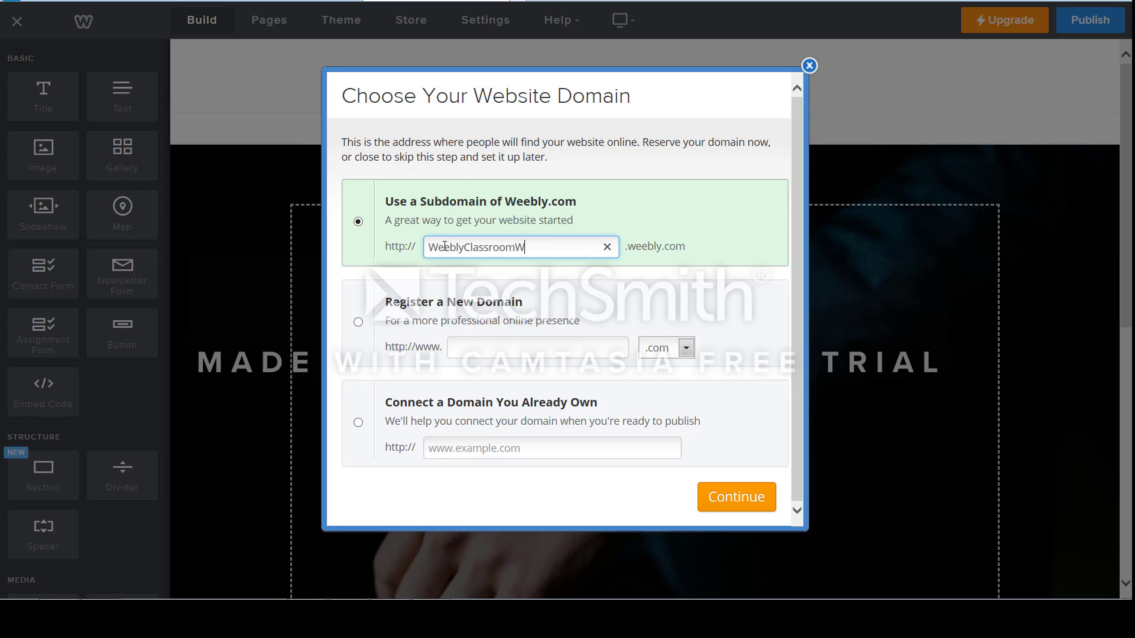
{"action": "type", "text": "ebsiteD"}
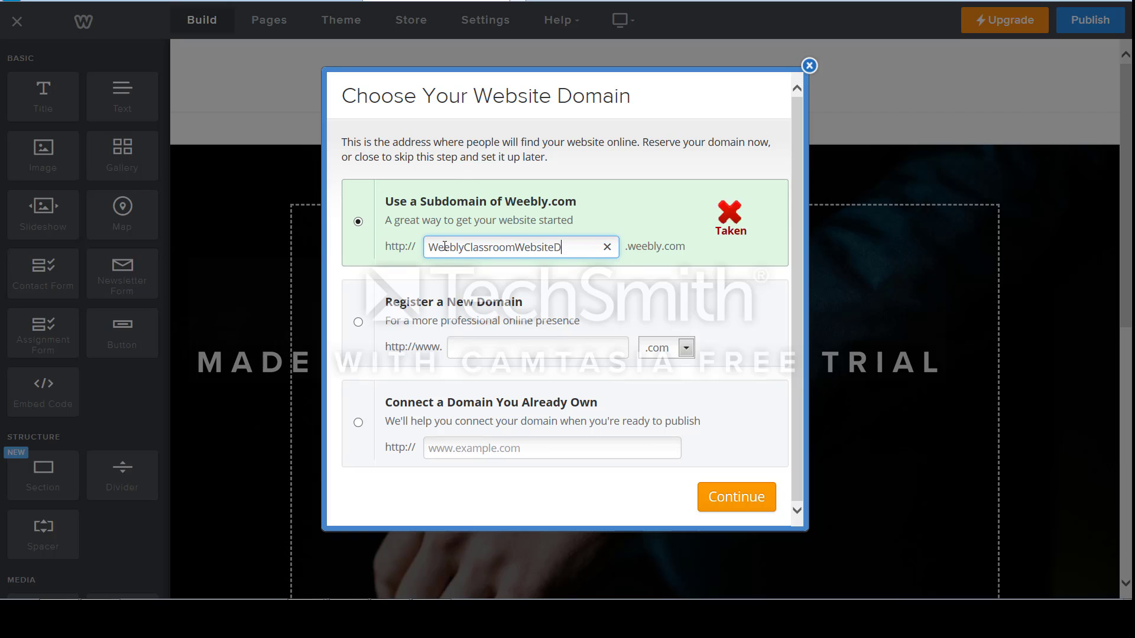
{"action": "type", "text": "emo"}
Replace Weebly at the start of the subdomain with the teacher's surname and remove the Demo ending.
{"action": "left_click", "coordinate": [431, 246]}
{"action": "type", "text": "Owens"}
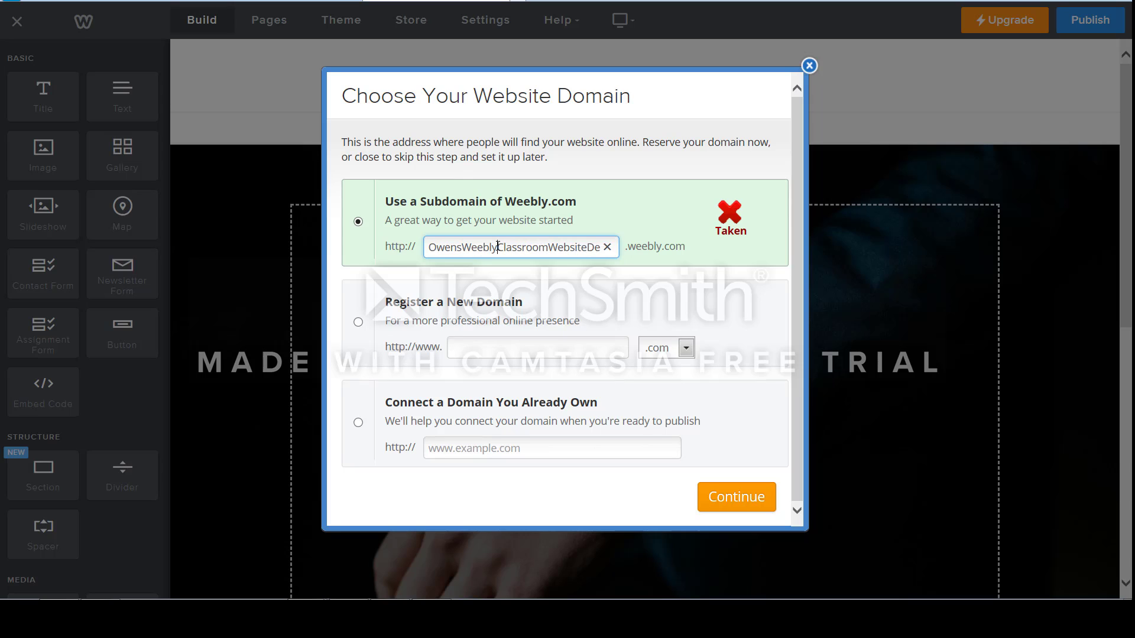
{"action": "key", "text": "Delete"}
{"action": "key", "text": "Delete"}
{"action": "key", "text": "Delete"}
{"action": "key", "text": "Delete"}
{"action": "key", "text": "Delete"}
{"action": "key", "text": "Delete"}
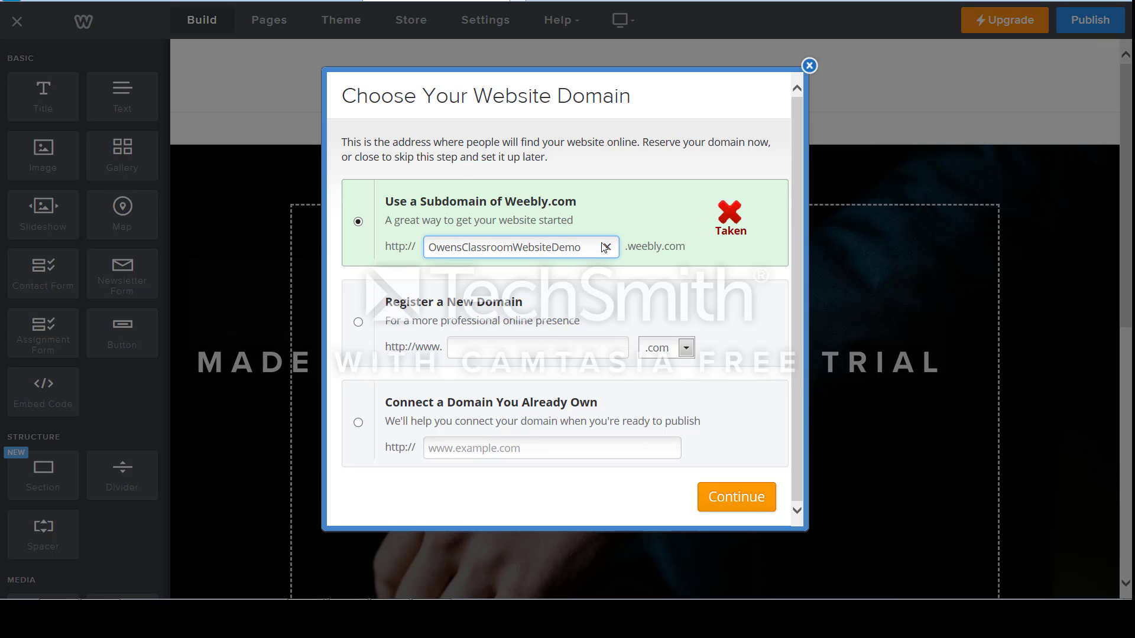
{"action": "key", "text": "BackSpace"}
{"action": "key", "text": "BackSpace"}
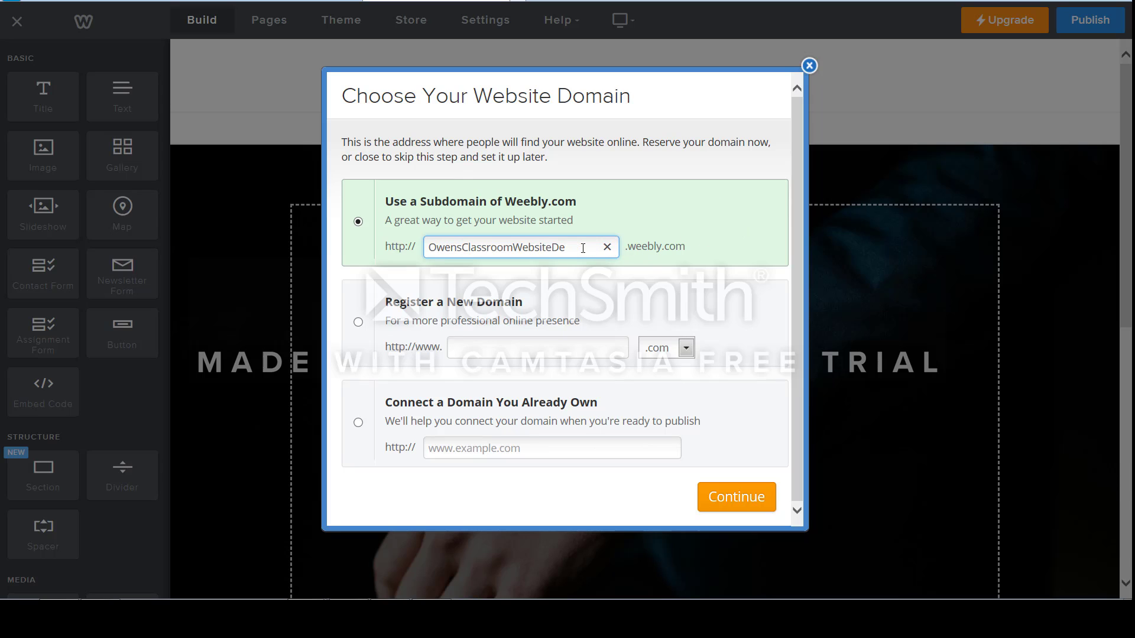
{"action": "key", "text": "BackSpace"}
{"action": "key", "text": "BackSpace"}
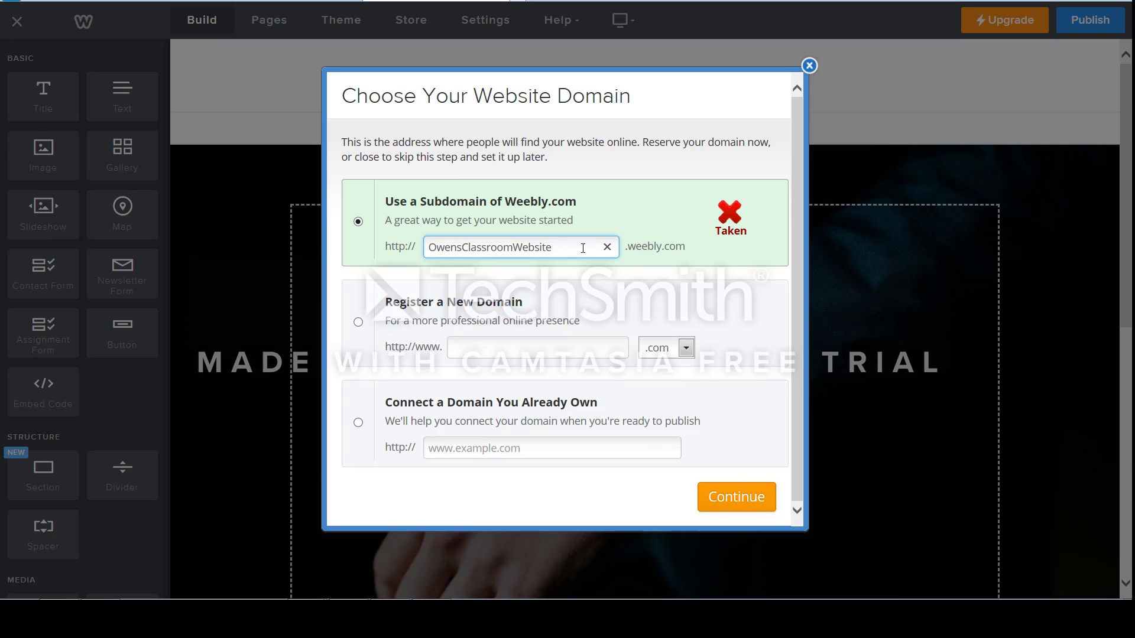
{"action": "type", "text": "dem"}
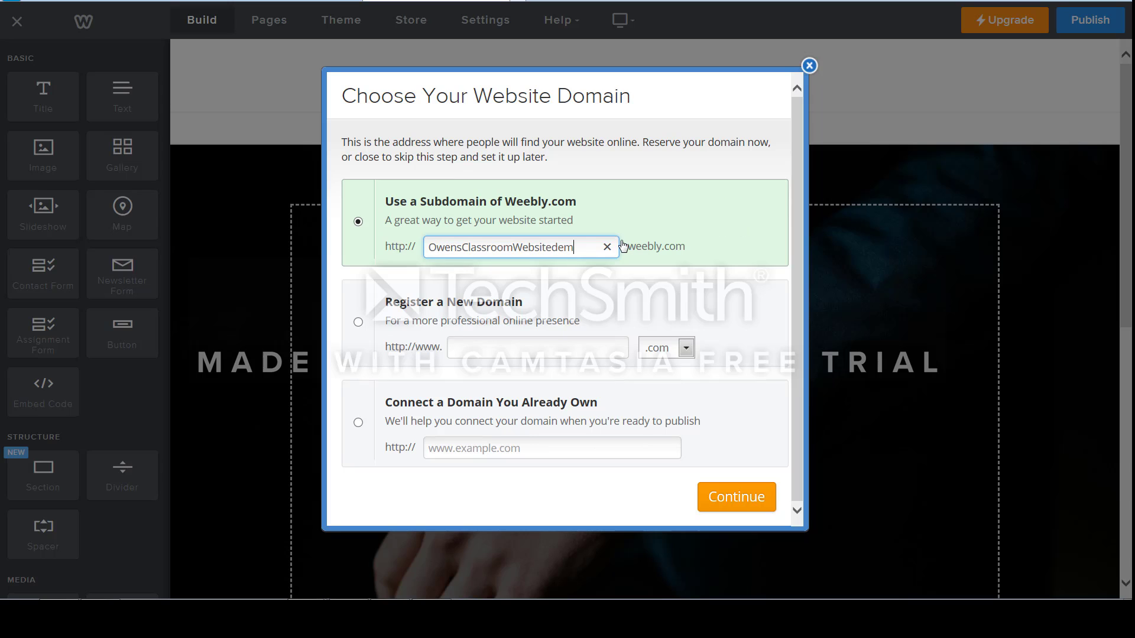
{"action": "type", "text": "onstartion"}
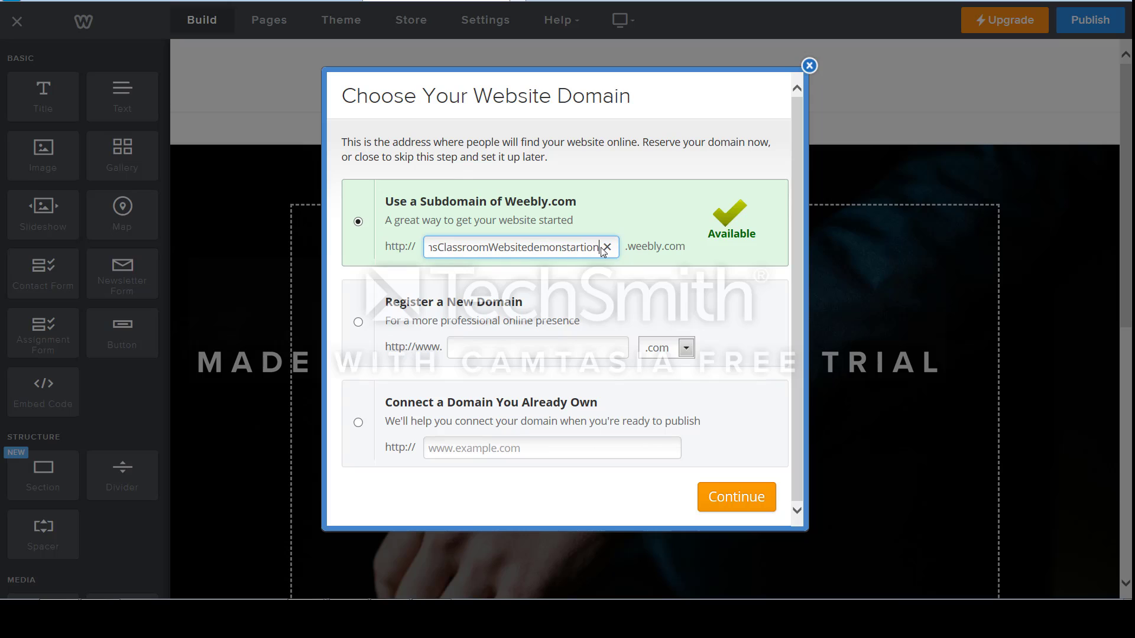
{"action": "key", "text": "BackSpace"}
{"action": "key", "text": "BackSpace"}
{"action": "key", "text": "BackSpace"}
{"action": "key", "text": "BackSpace"}
{"action": "key", "text": "BackSpace"}
{"action": "key", "text": "BackSpace"}
{"action": "key", "text": "BackSpace"}
{"action": "key", "text": "BackSpace"}
{"action": "key", "text": "BackSpace"}
{"action": "key", "text": "BackSpace"}
{"action": "key", "text": "BackSpace"}
{"action": "key", "text": "BackSpace"}
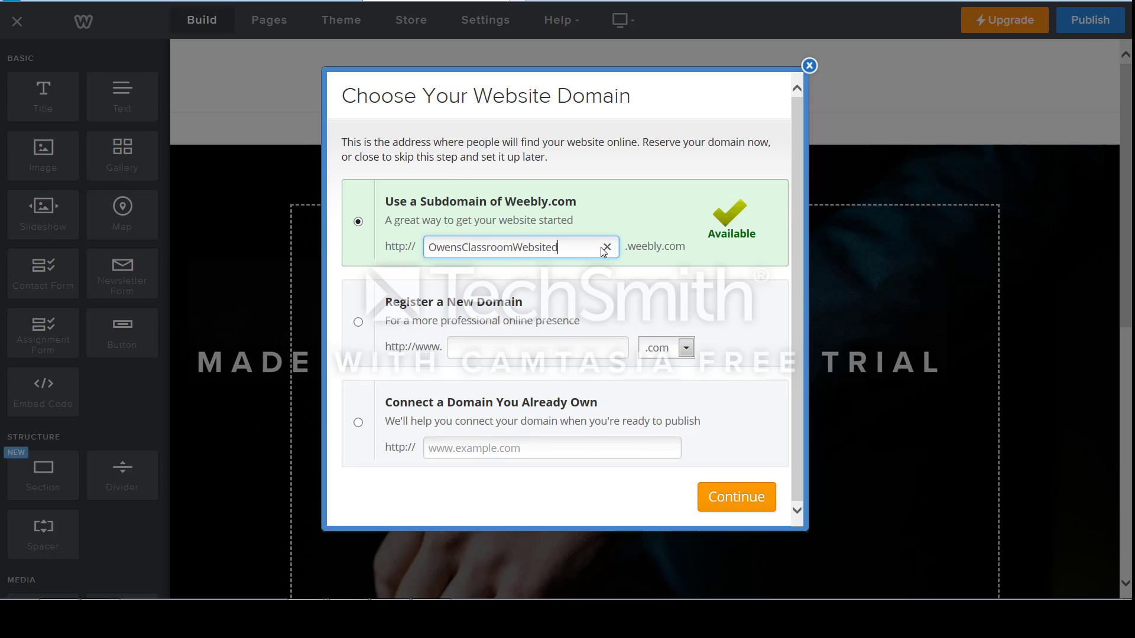
{"action": "key", "text": "BackSpace"}
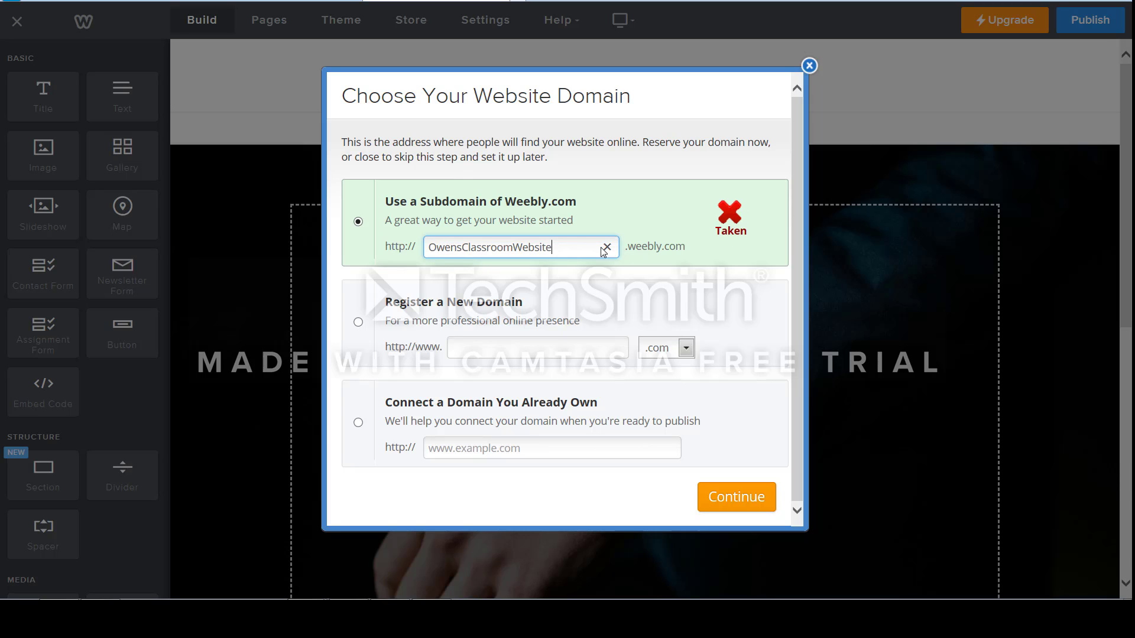
Append tutorial to the subdomain name and continue with that Weebly address.
{"action": "type", "text": "tuto"}
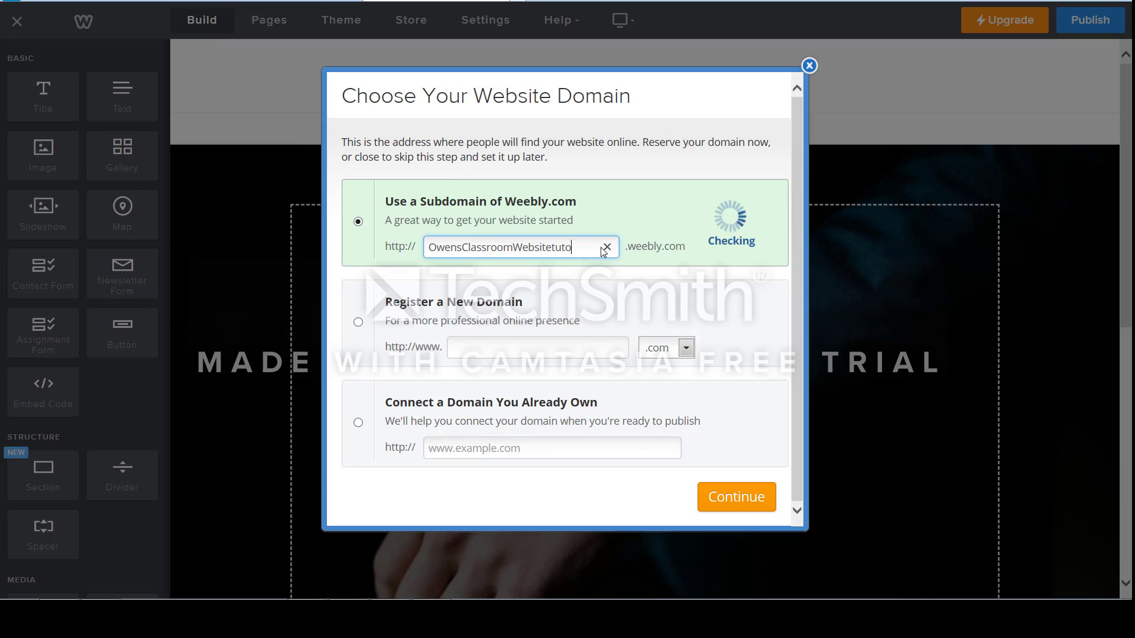
{"action": "type", "text": "rial"}
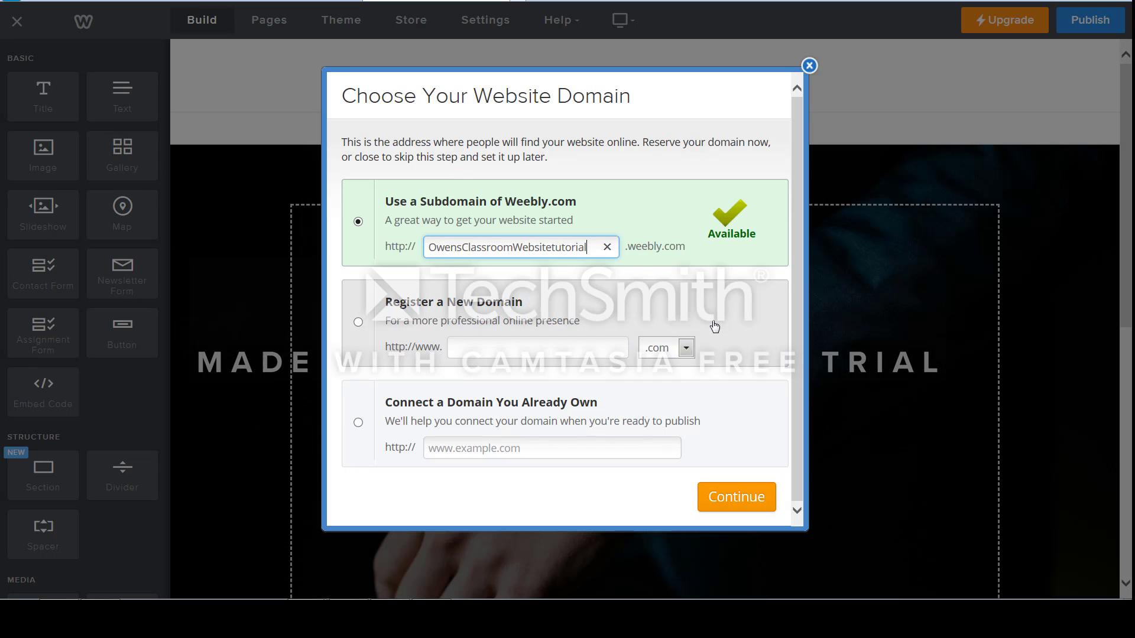
{"action": "left_click", "coordinate": [743, 506]}
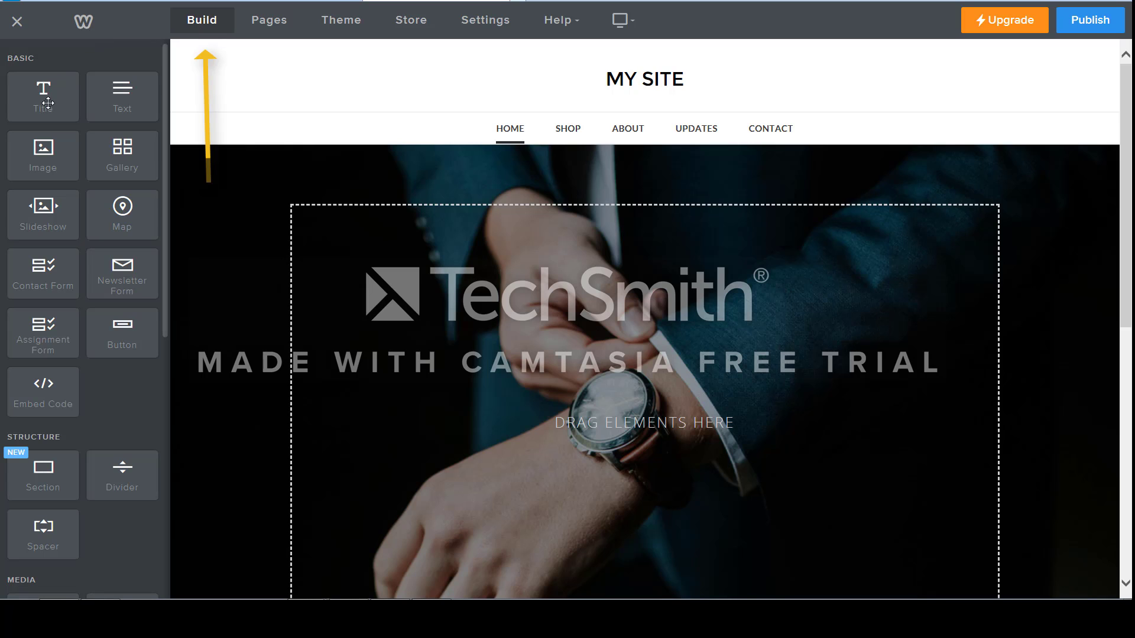
Add a title element to the home page banner containing the teacher's surname followed by HOMEROOM.
{"action": "left_click_drag", "start_coordinate": [48, 103], "coordinate": [443, 305]}
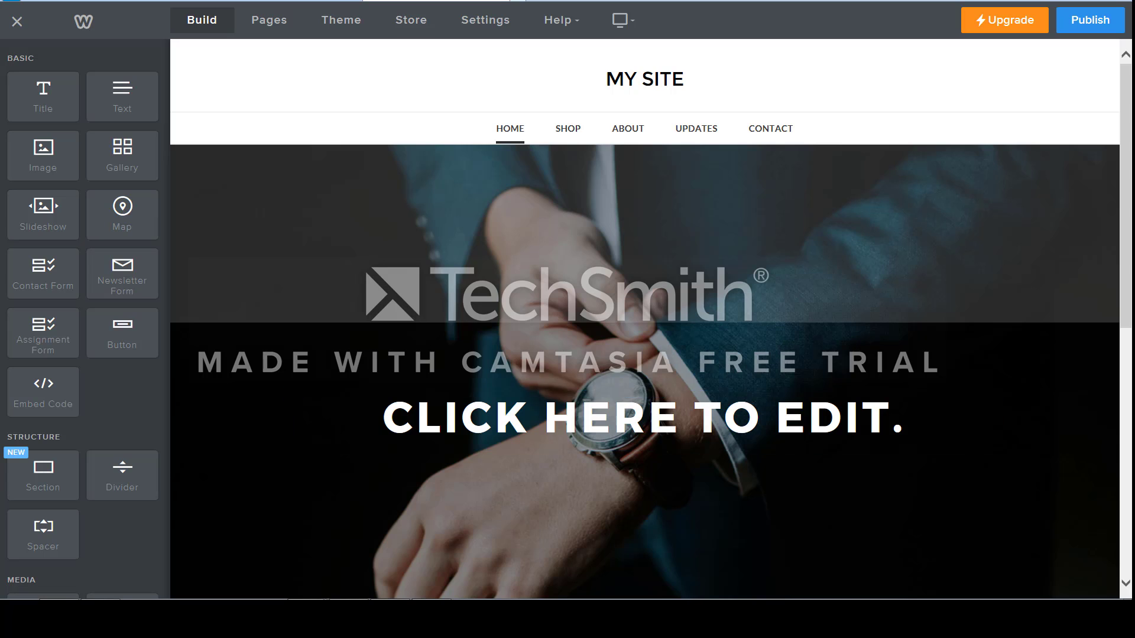
{"action": "left_click", "coordinate": [644, 419]}
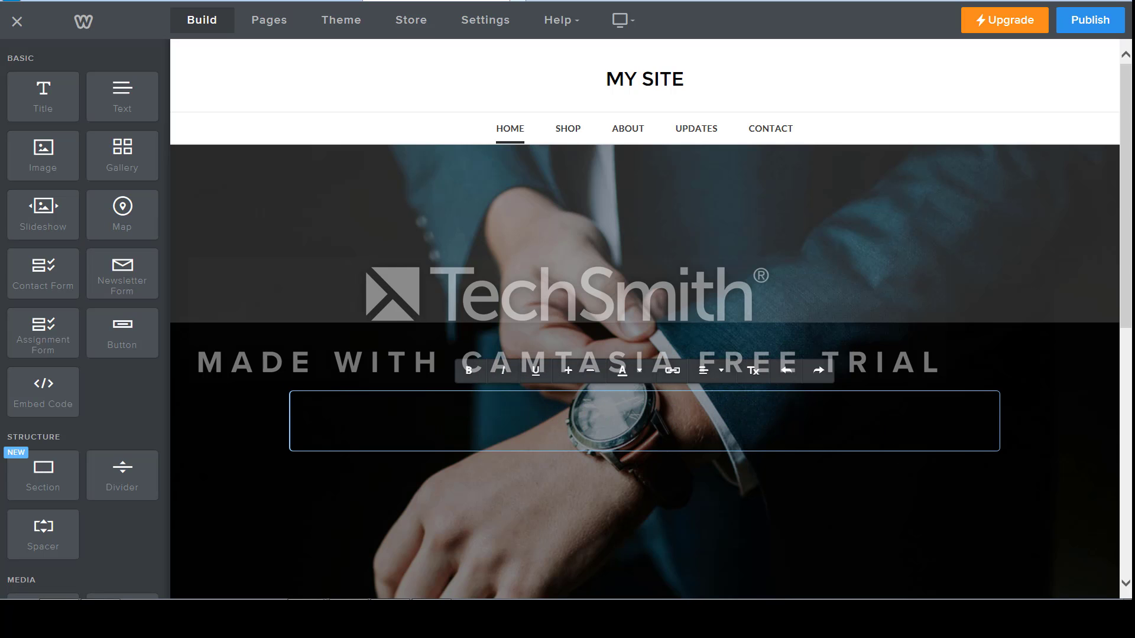
{"action": "type", "text": "OWENS"}
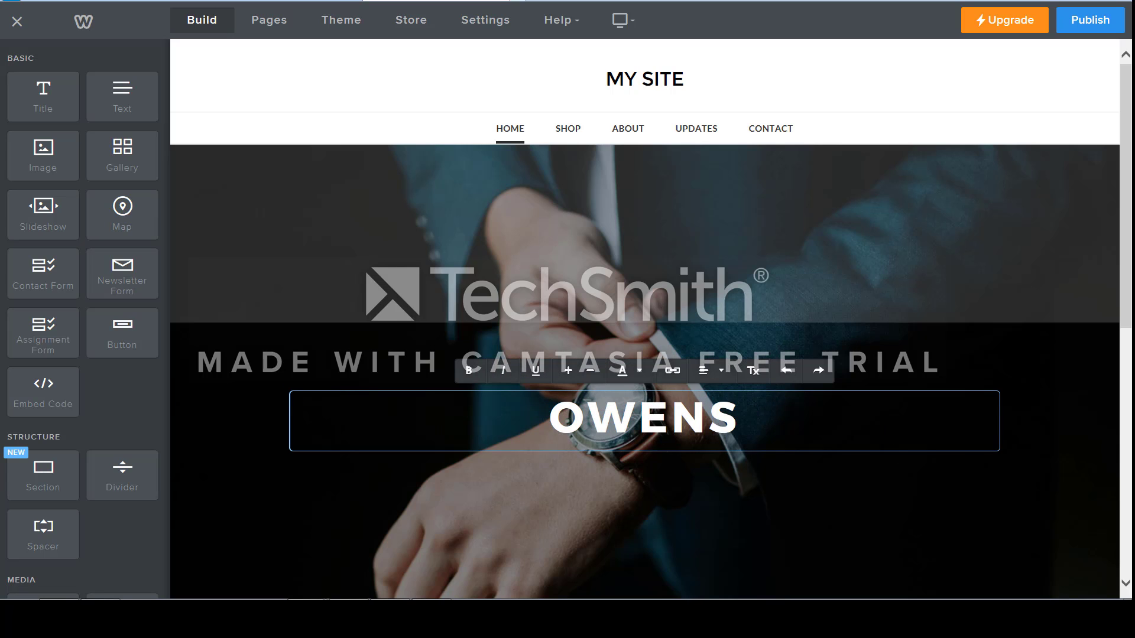
{"action": "type", "text": " HOMEROOM"}
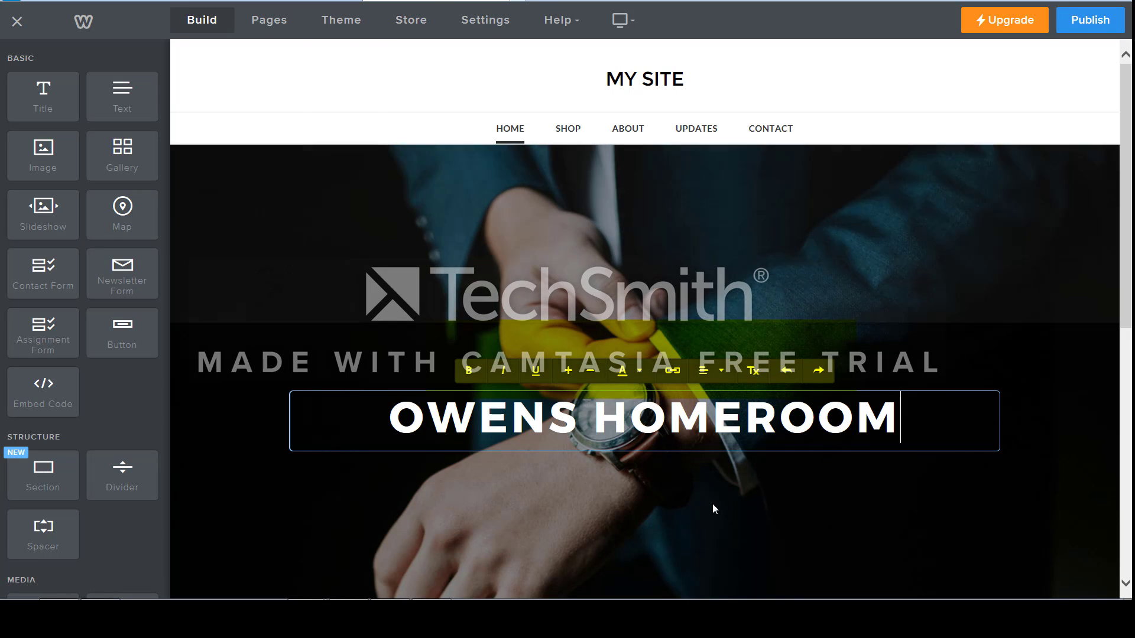
{"action": "left_click", "coordinate": [703, 504]}
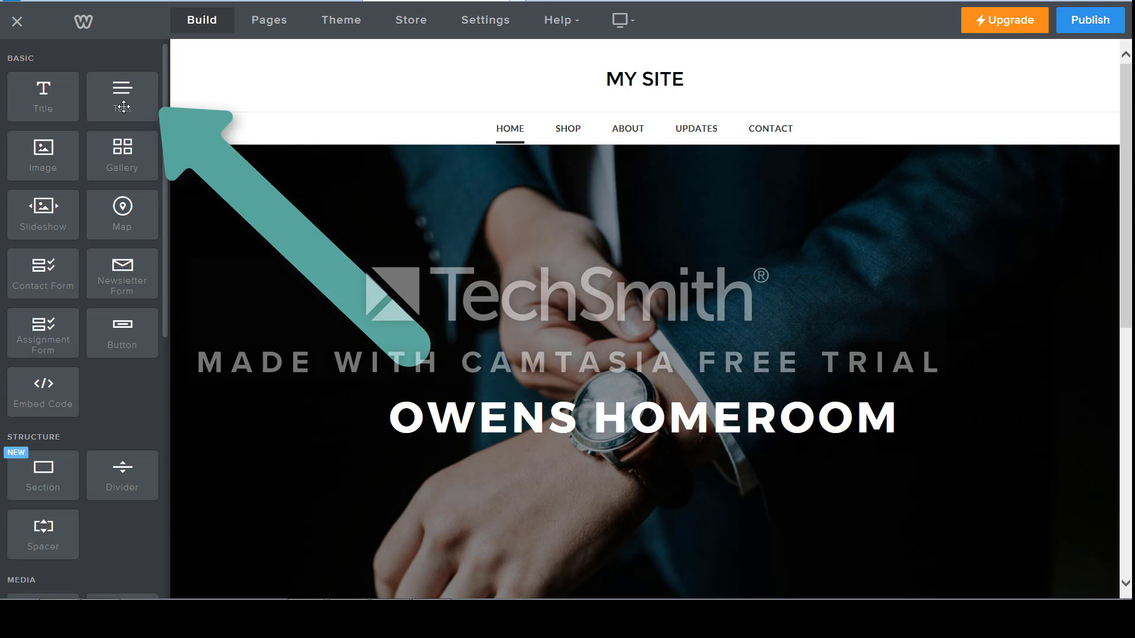
Add a text element to the home page banner and place it directly below the homeroom title.
{"action": "left_click_drag", "start_coordinate": [123, 106], "coordinate": [346, 274]}
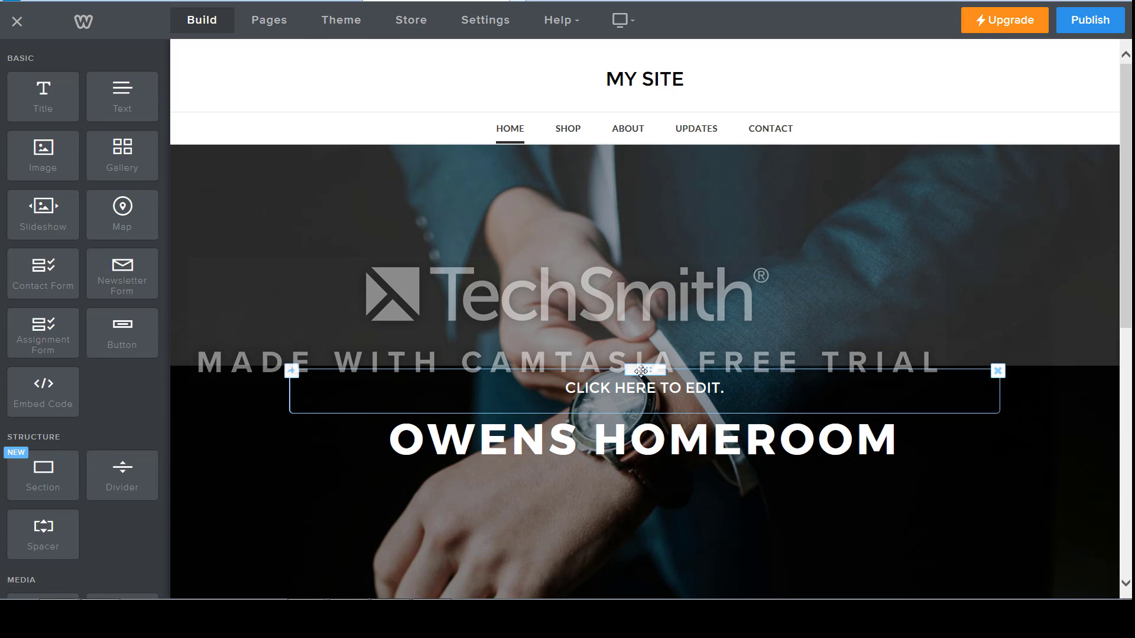
{"action": "left_click_drag", "start_coordinate": [643, 371], "coordinate": [650, 516]}
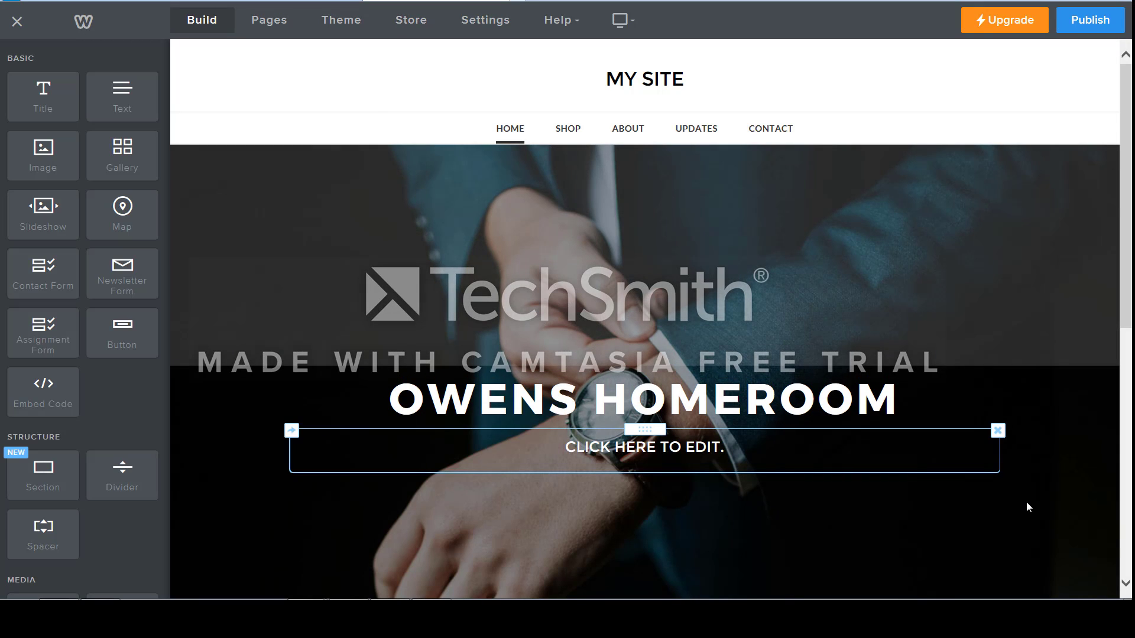
Fill the banner text with WELCOME TO MRS., the teacher's surname and 5TH GRADE CLASS.
{"action": "scroll", "coordinate": [893, 364], "scroll_direction": "down", "scroll_amount": 3}
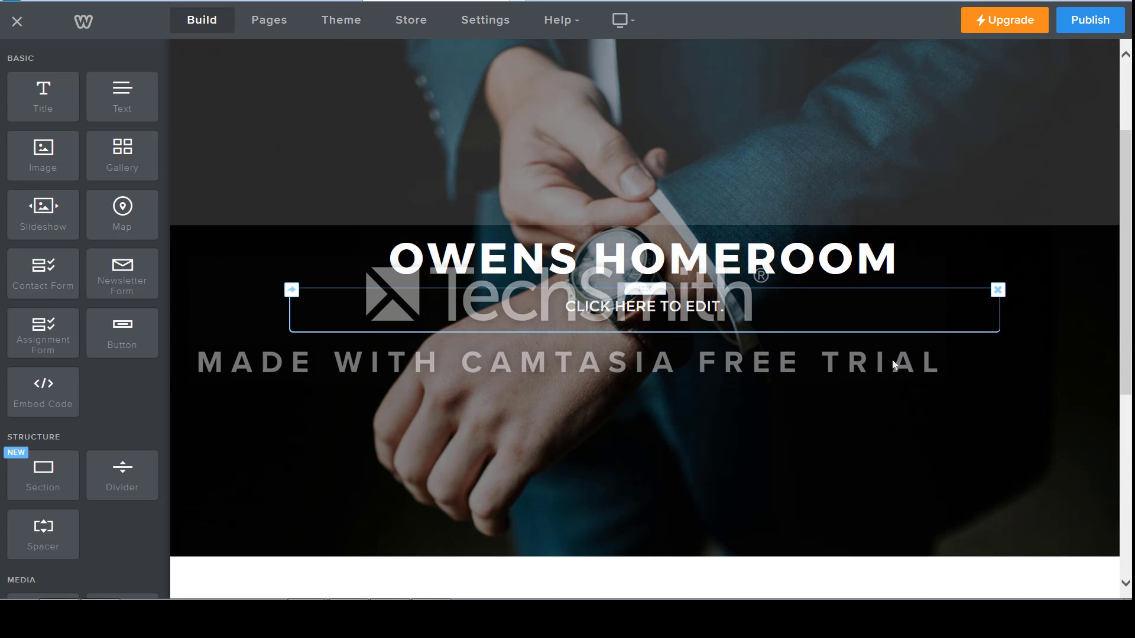
{"action": "left_click", "coordinate": [734, 308]}
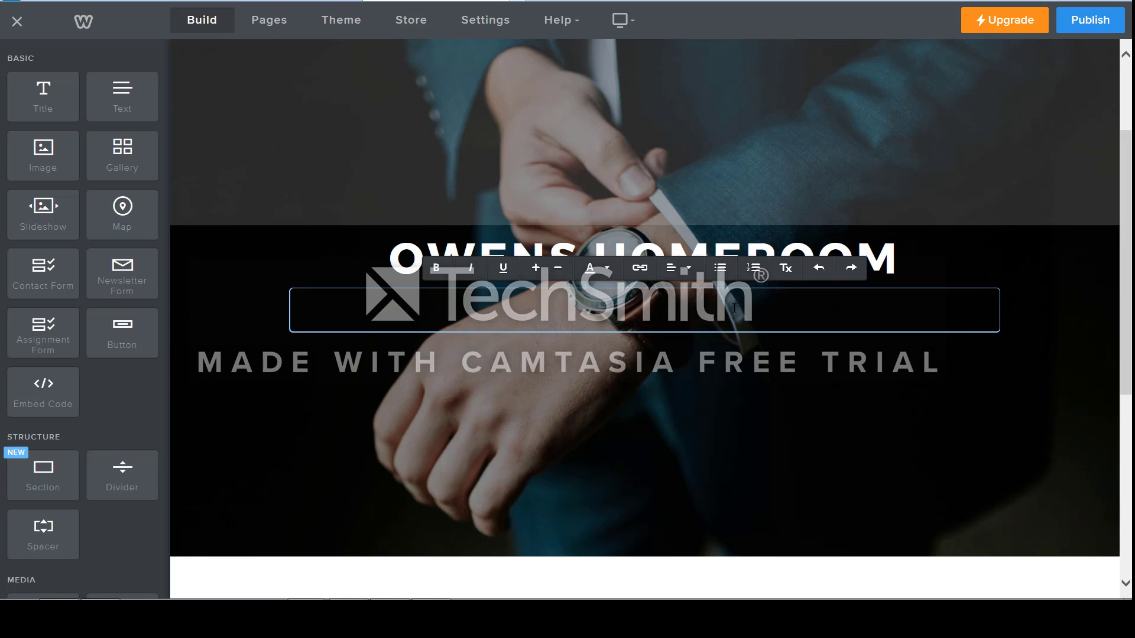
{"action": "type", "text": "WELCOME TO"}
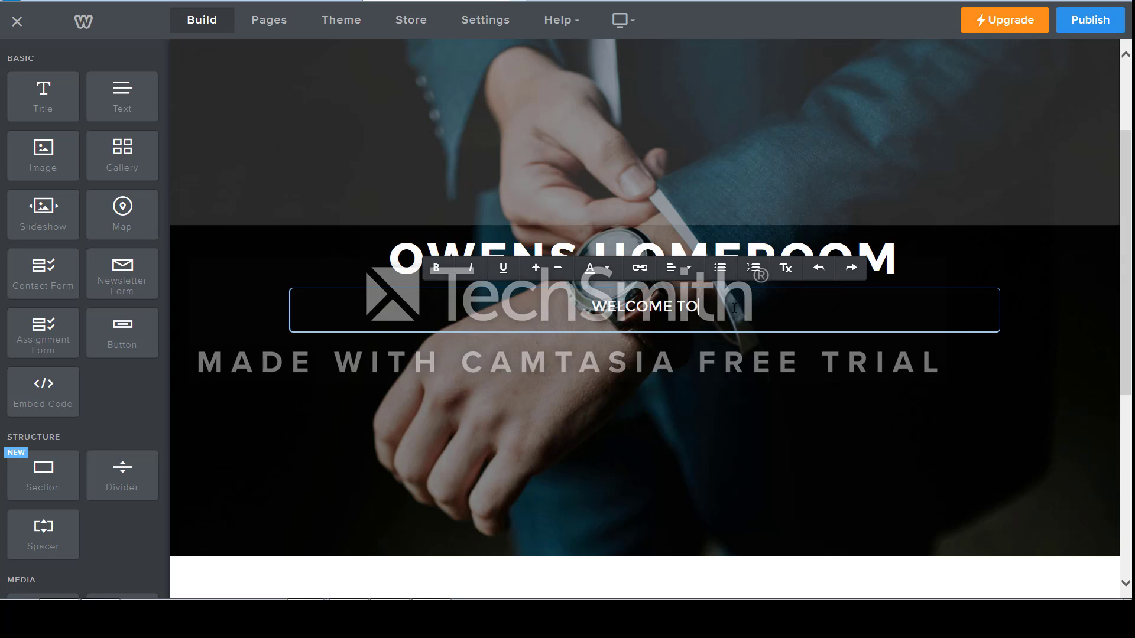
{"action": "type", "text": " MRS. O"}
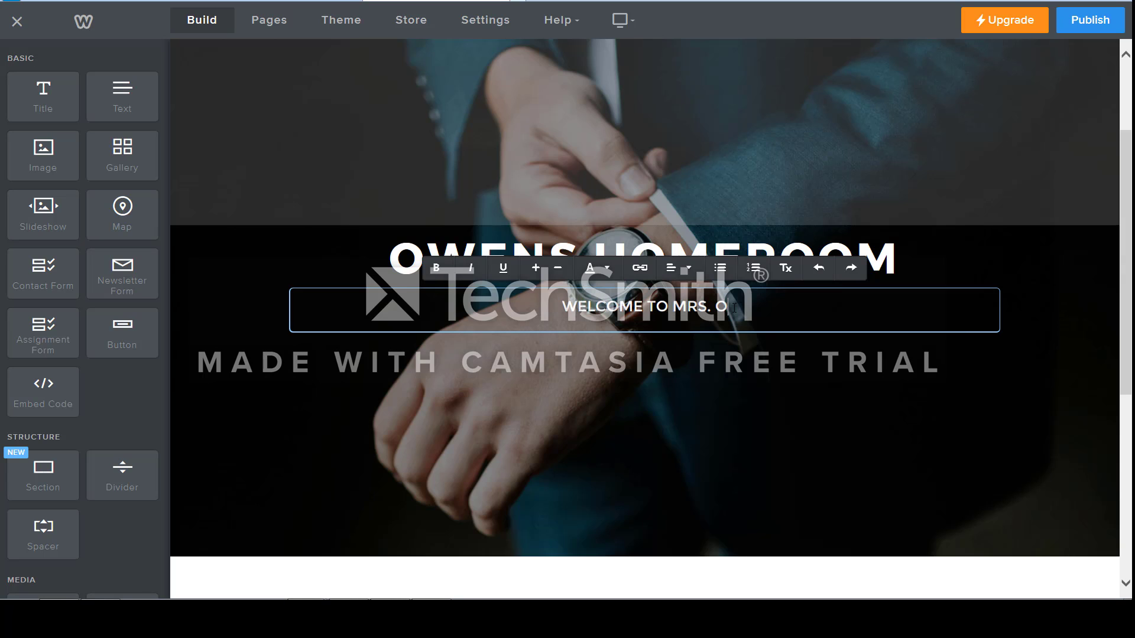
{"action": "type", "text": "WEWNS"}
{"action": "key", "text": "BackSpace"}
{"action": "key", "text": "BackSpace"}
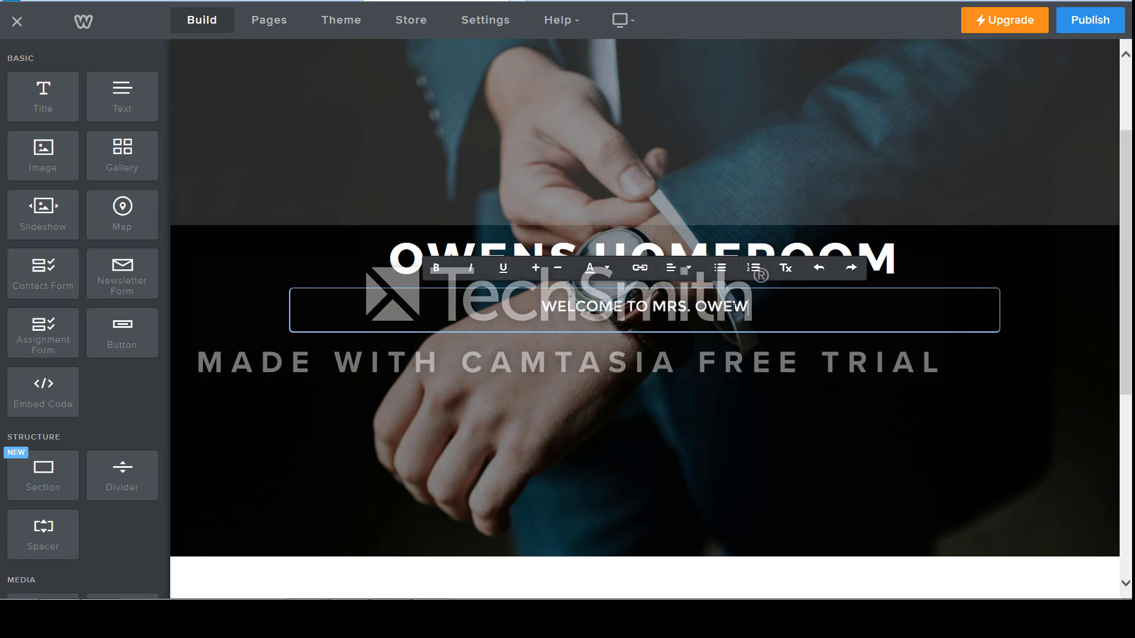
{"action": "type", "text": "ENS"}
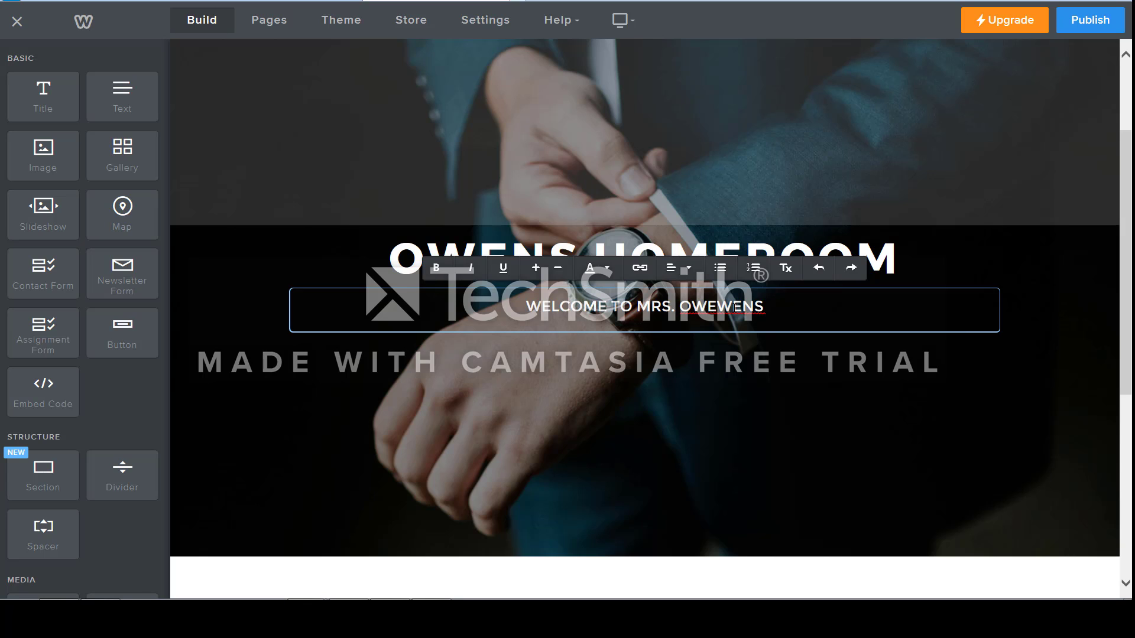
{"action": "key", "text": "BackSpace"}
{"action": "key", "text": "BackSpace"}
{"action": "key", "text": "BackSpace"}
{"action": "key", "text": "BackSpace"}
{"action": "key", "text": "BackSpace"}
{"action": "type", "text": "EN"}
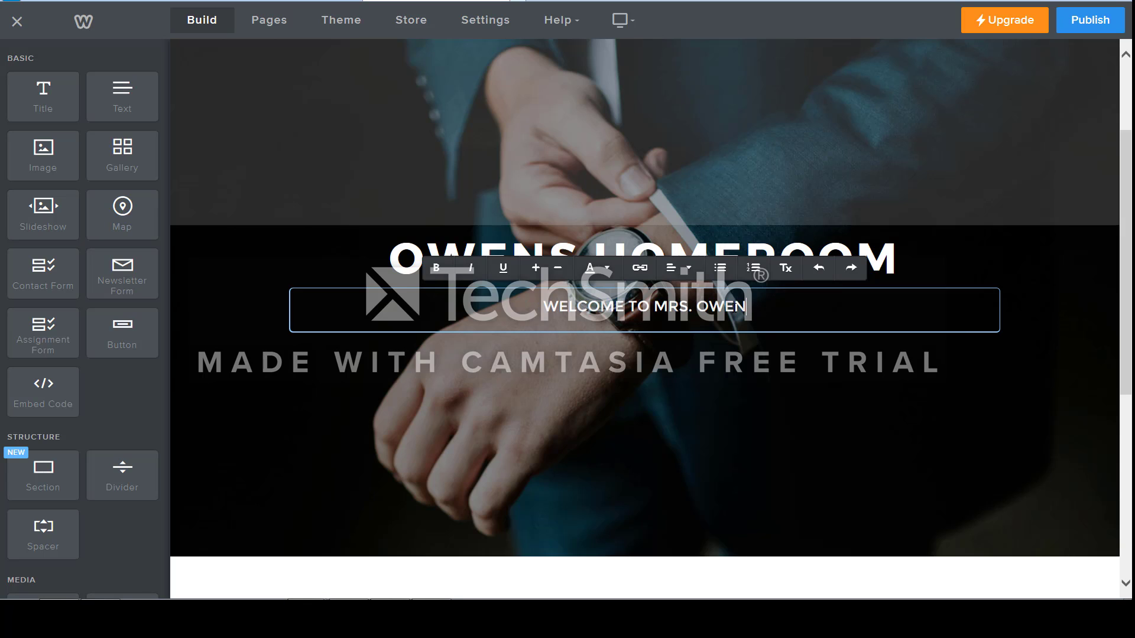
{"action": "type", "text": "S 5TH"}
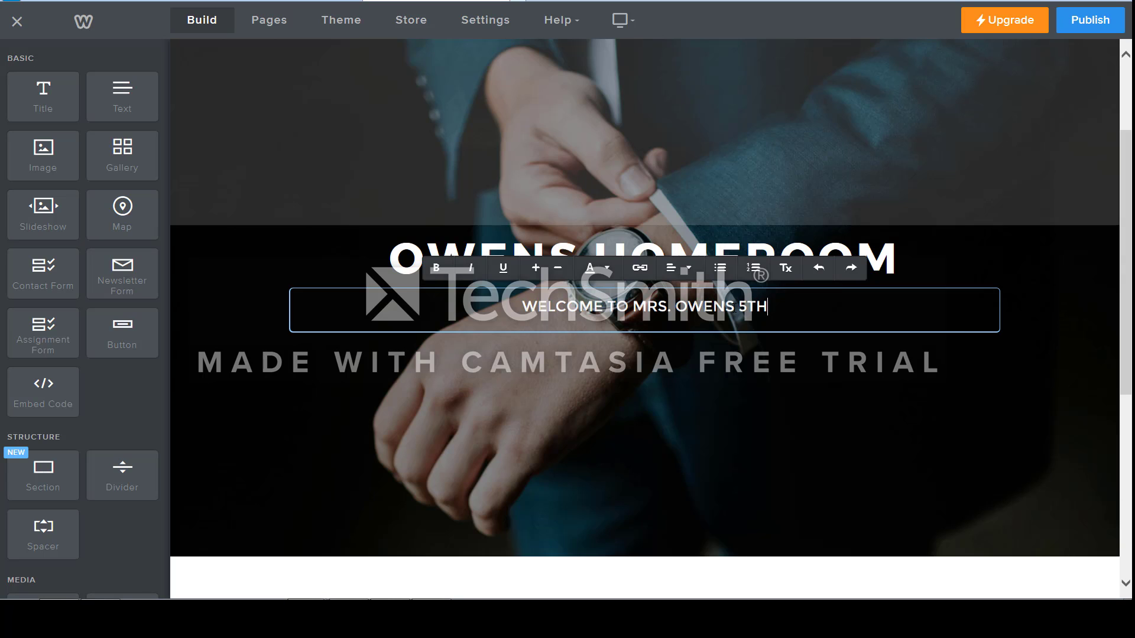
{"action": "type", "text": " GRADE CLASS"}
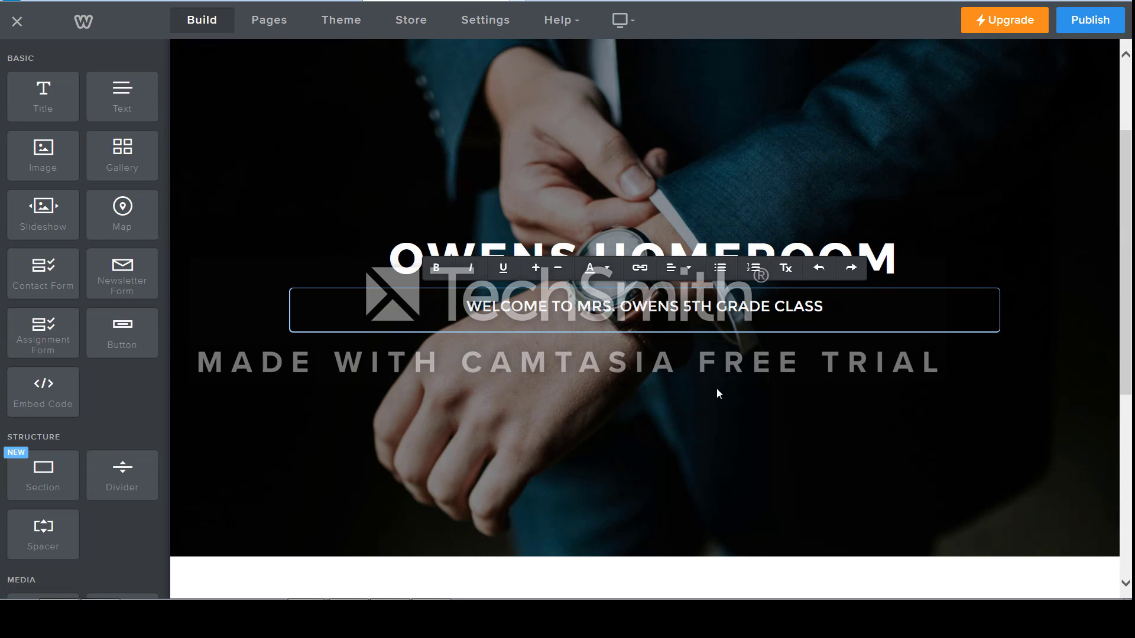
{"action": "left_click", "coordinate": [717, 388]}
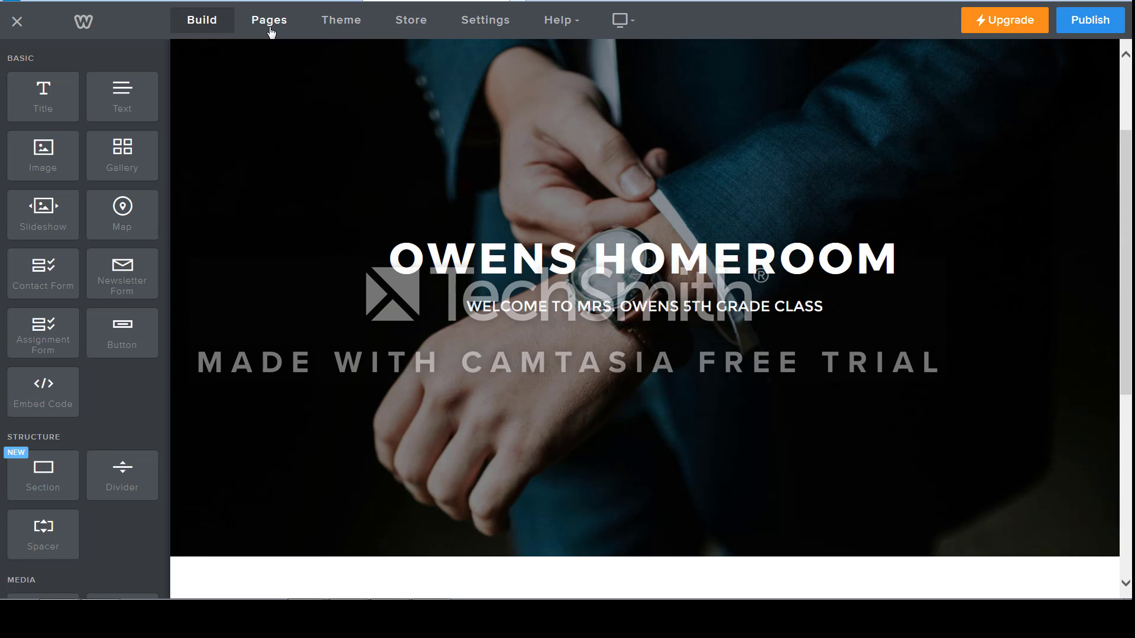
Rename the Shop page to Course Information and return to the list of pages.
{"action": "left_click", "coordinate": [270, 28]}
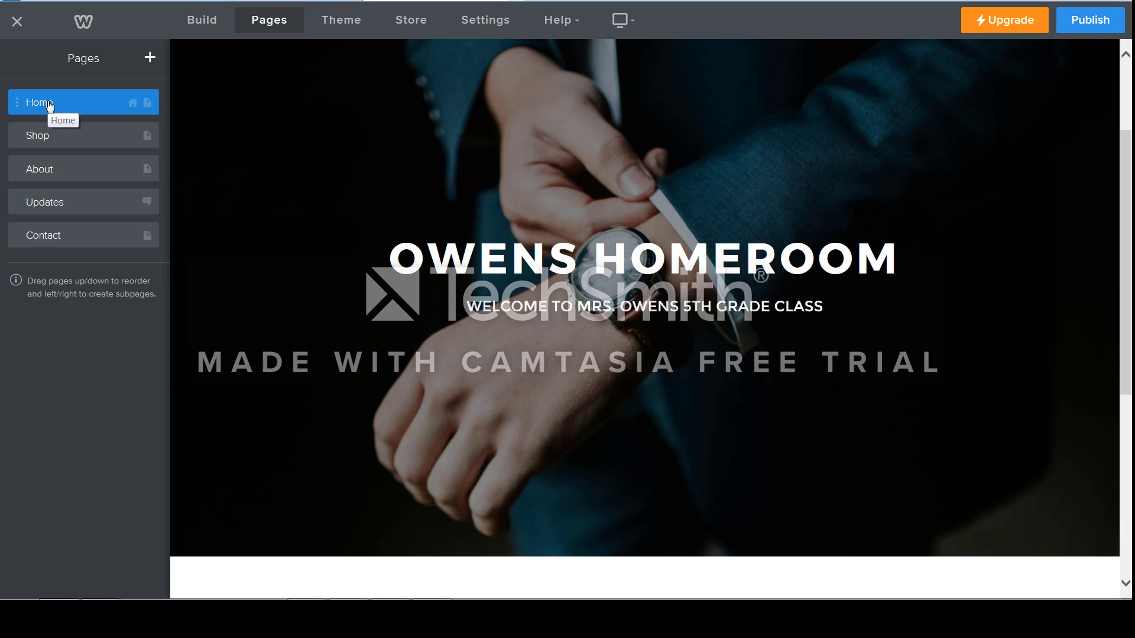
{"action": "left_click", "coordinate": [59, 136]}
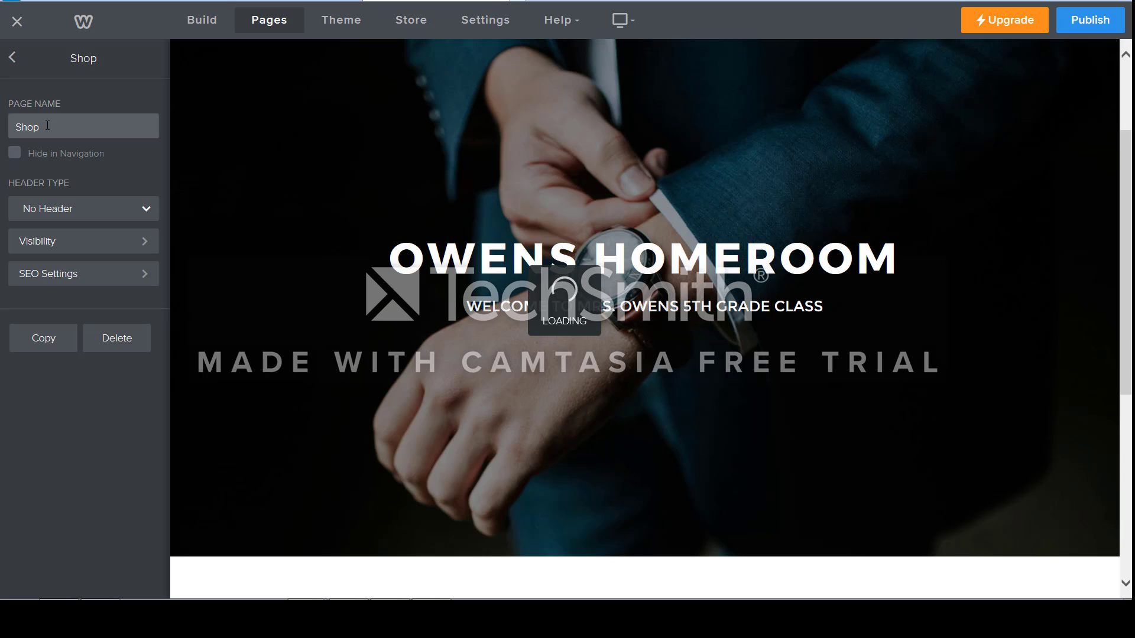
{"action": "left_click", "coordinate": [46, 127]}
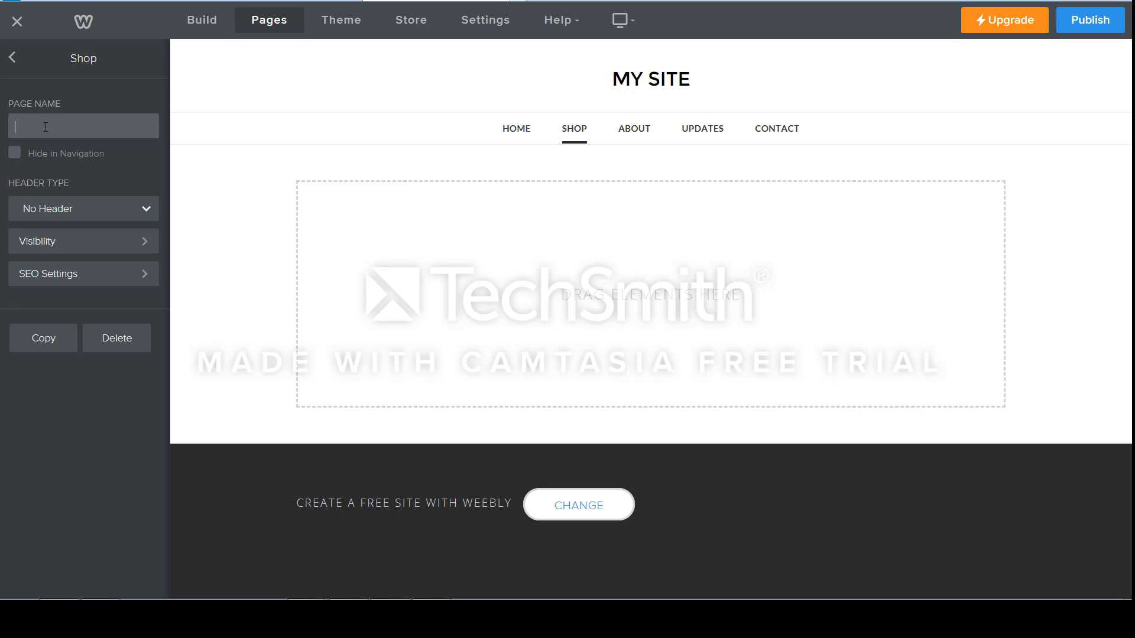
{"action": "type", "text": "Course I"}
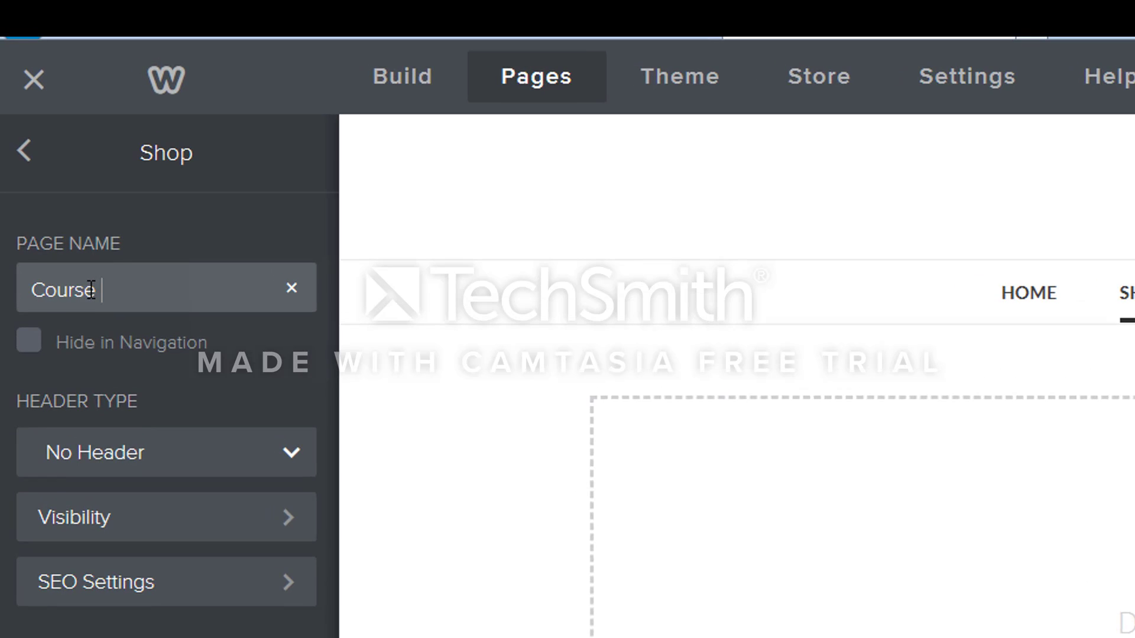
{"action": "type", "text": "nformation"}
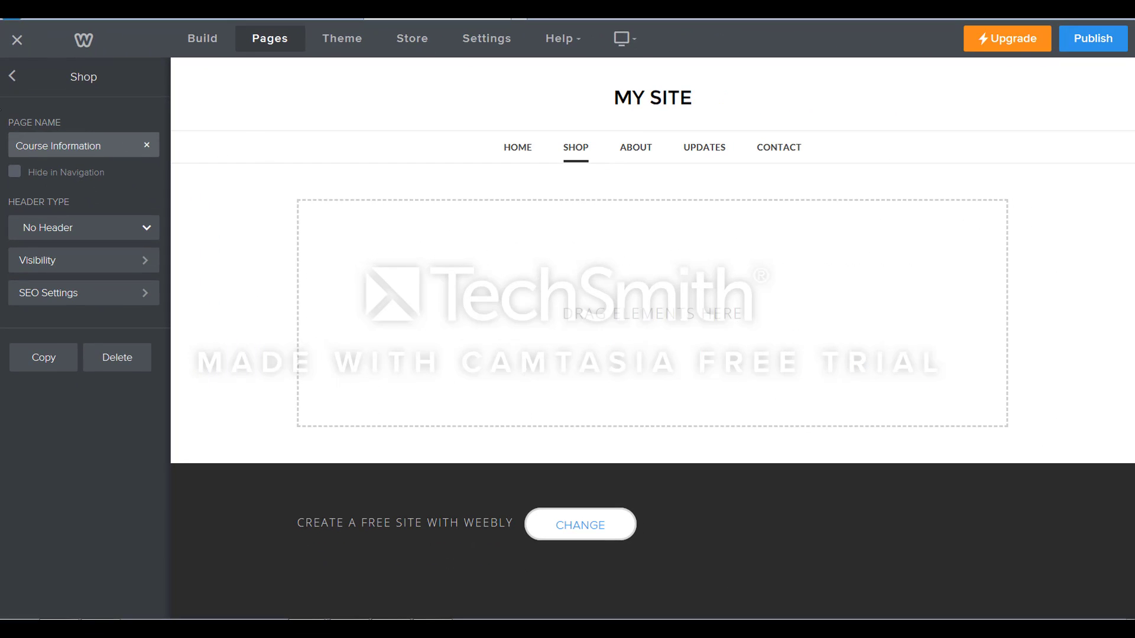
{"action": "left_click", "coordinate": [13, 78]}
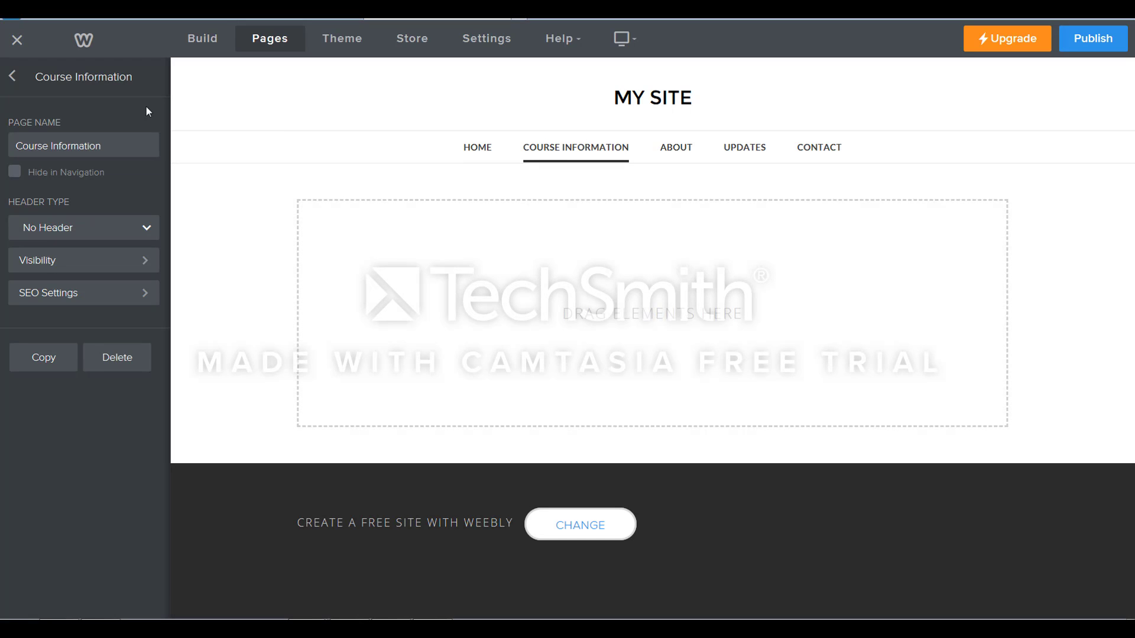
{"action": "left_click", "coordinate": [13, 76]}
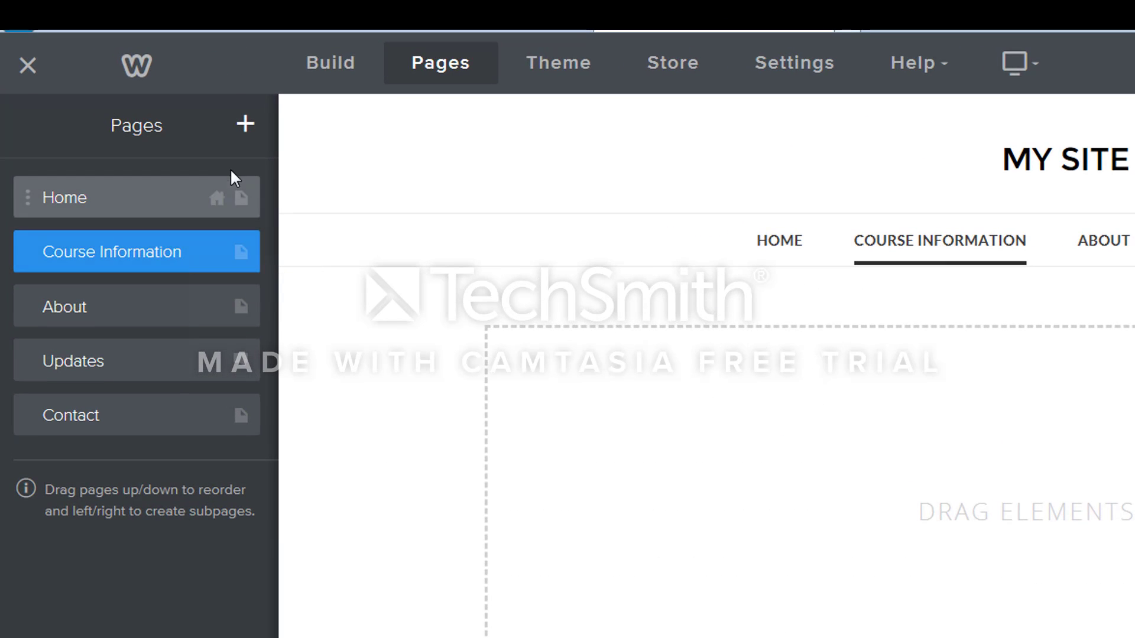
Add a standard page named Schedule and nest it as a subpage of Course Information.
{"action": "left_click", "coordinate": [246, 125]}
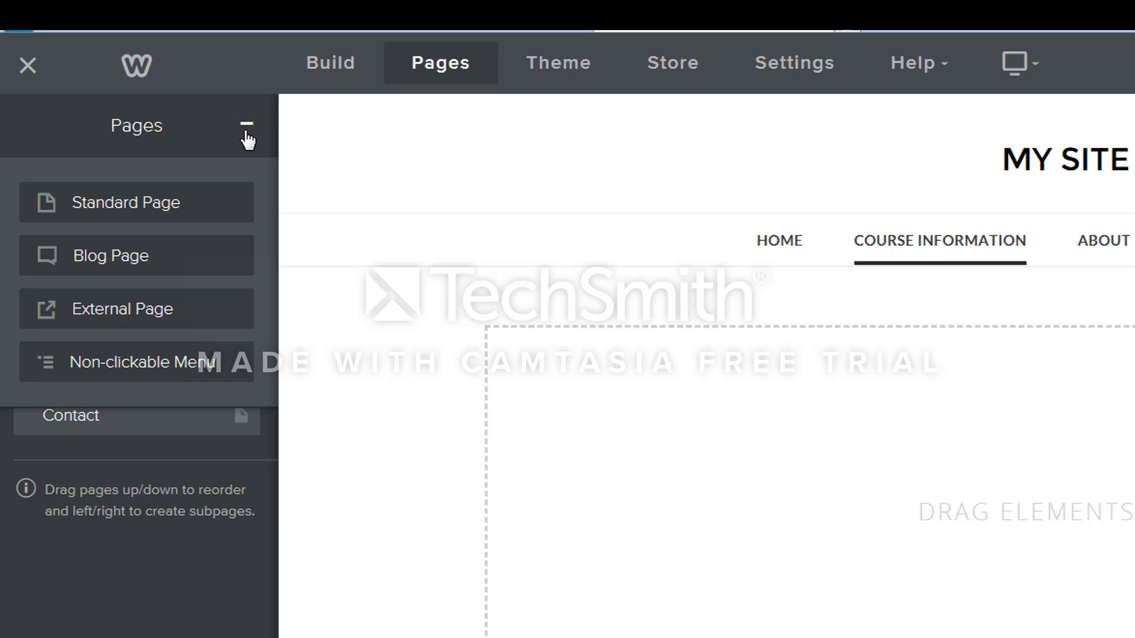
{"action": "left_click", "coordinate": [169, 216]}
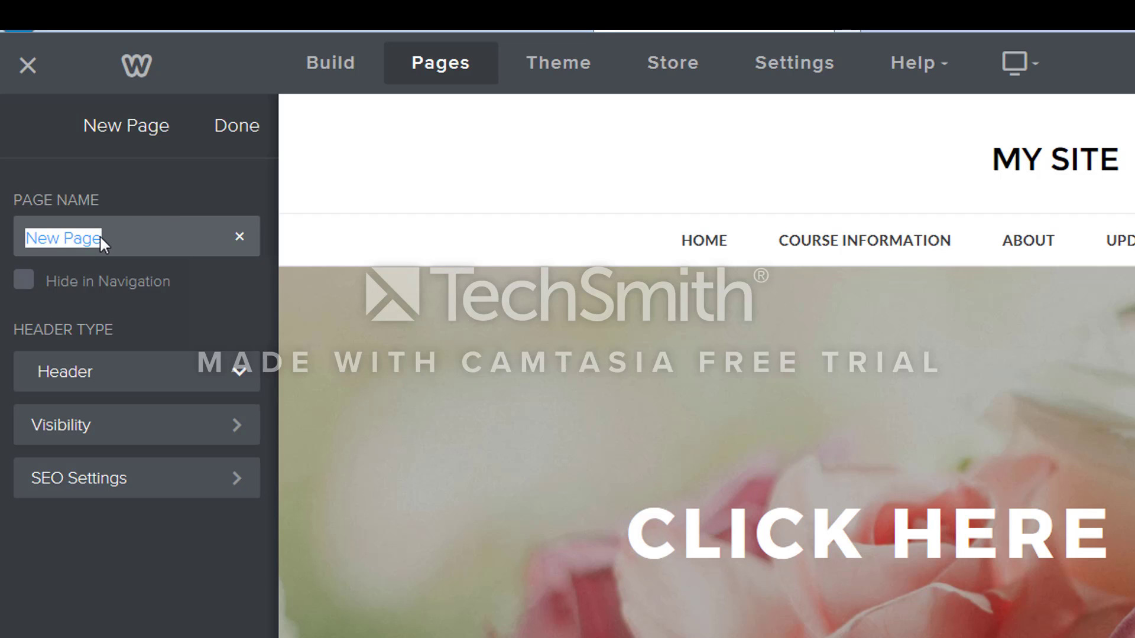
{"action": "type", "text": "Schedule"}
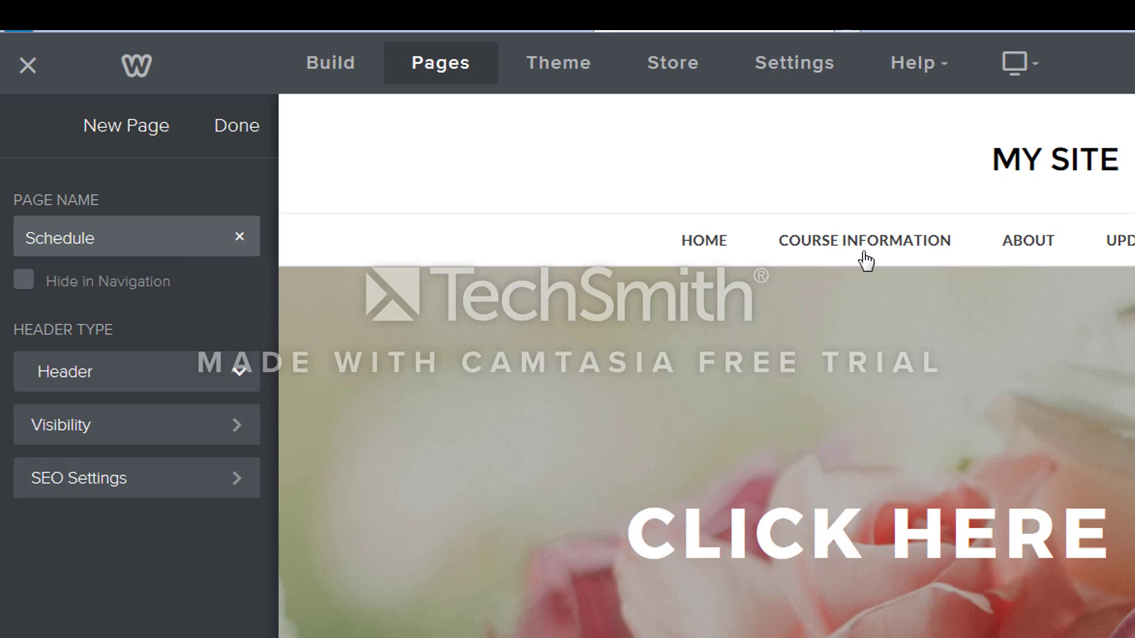
{"action": "left_click", "coordinate": [455, 72]}
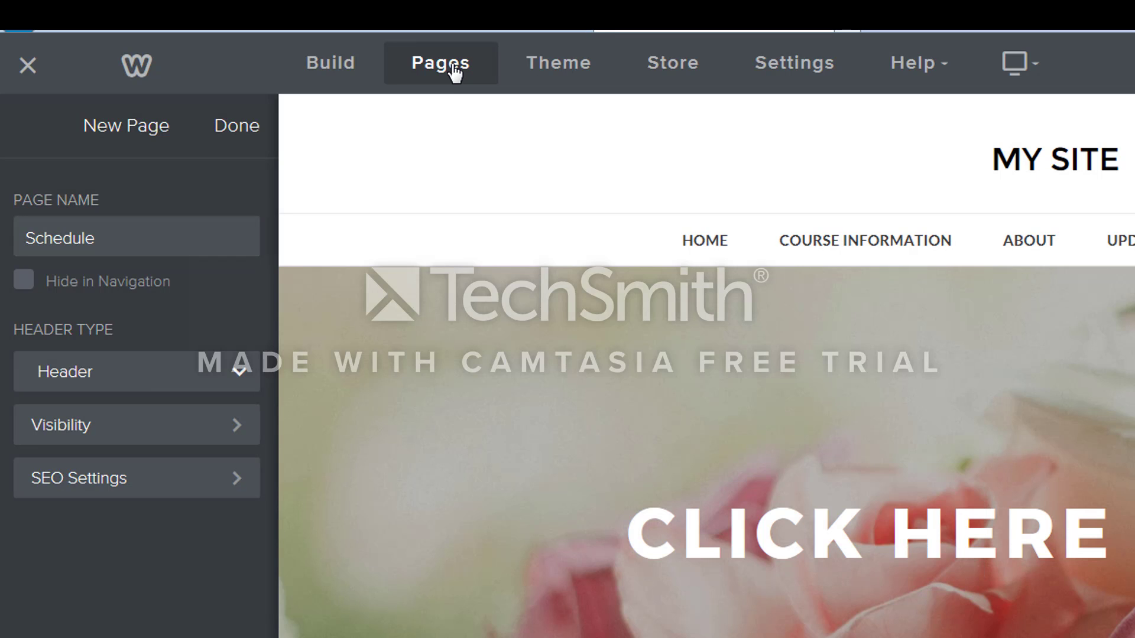
{"action": "left_click", "coordinate": [244, 135]}
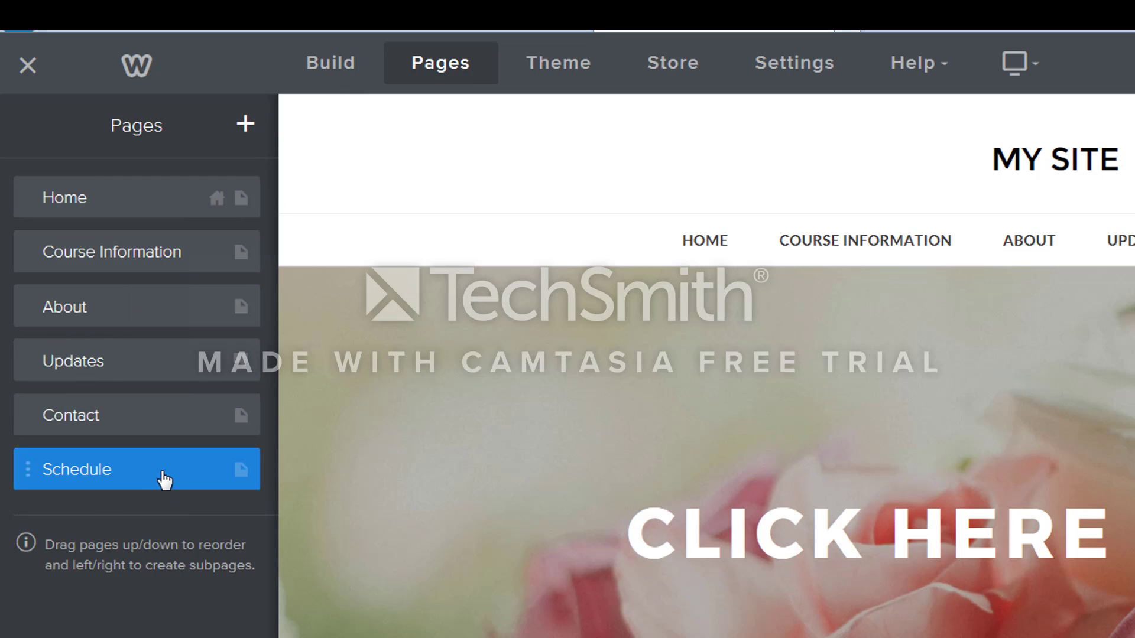
{"action": "left_click_drag", "start_coordinate": [162, 476], "coordinate": [215, 311]}
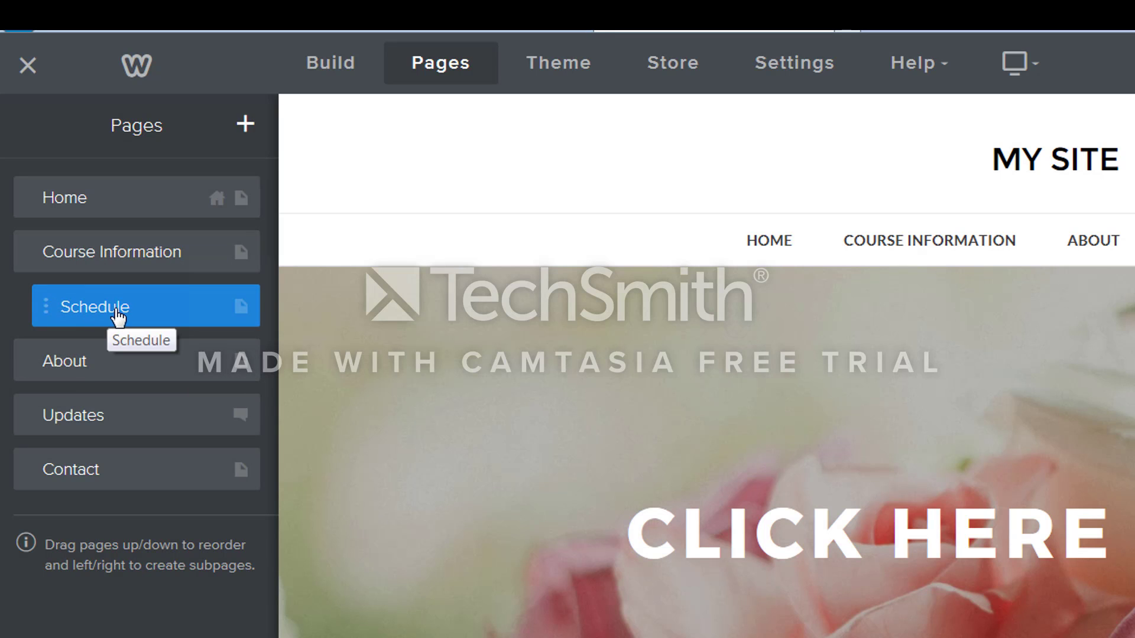
{"action": "mouse_move", "coordinate": [870, 259]}
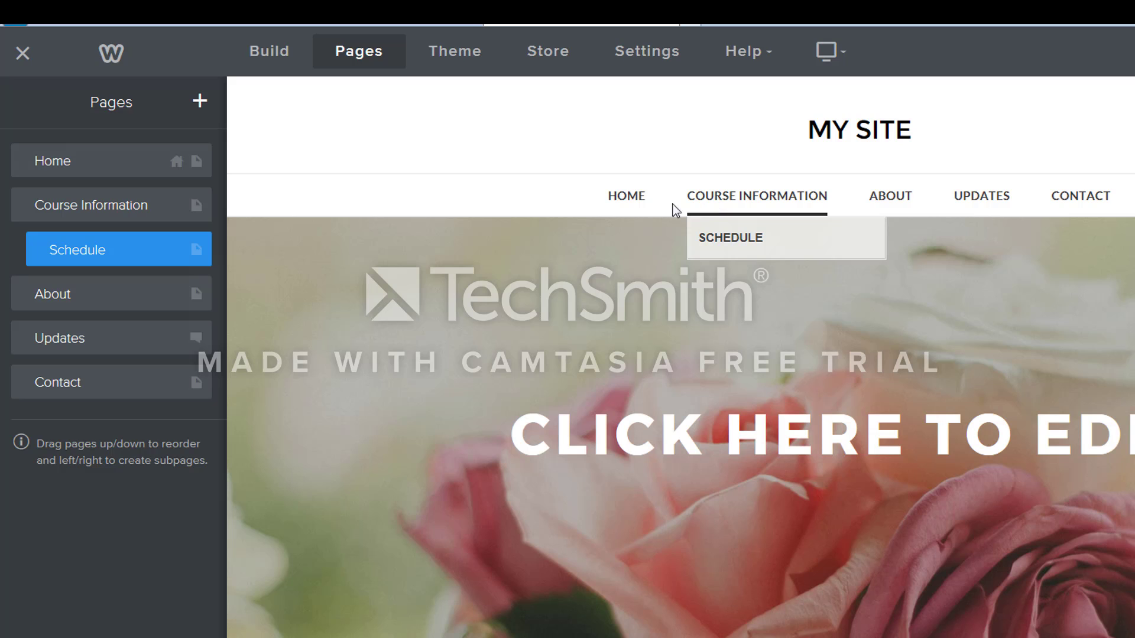
Add a standard page named Grading System and nest it under Course Information, directly below Schedule.
{"action": "left_click", "coordinate": [200, 107]}
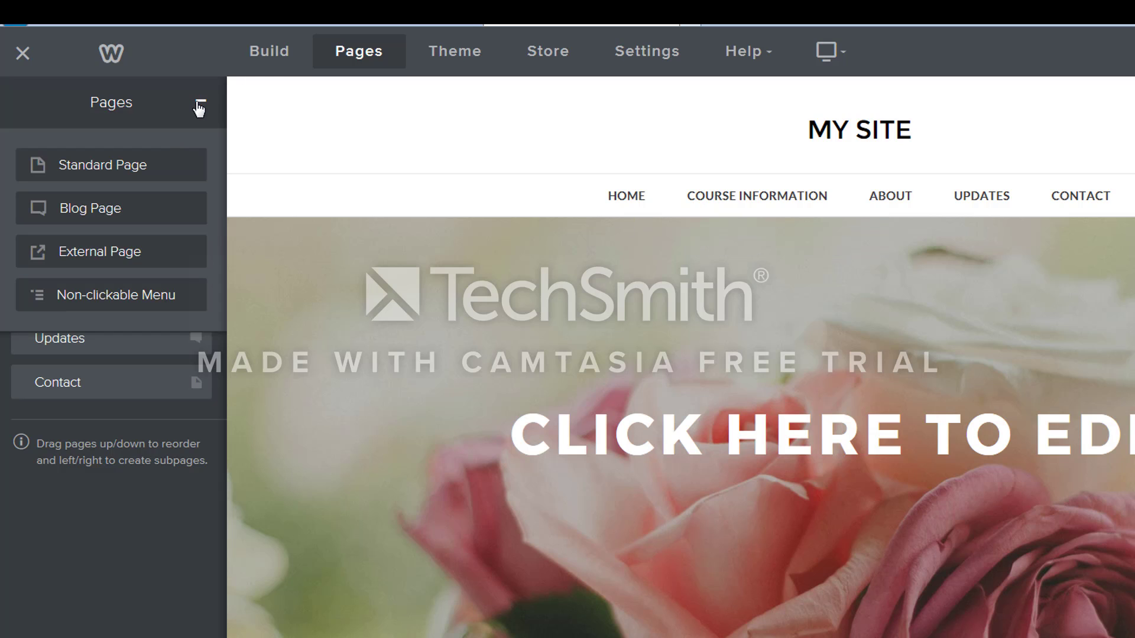
{"action": "left_click", "coordinate": [137, 171]}
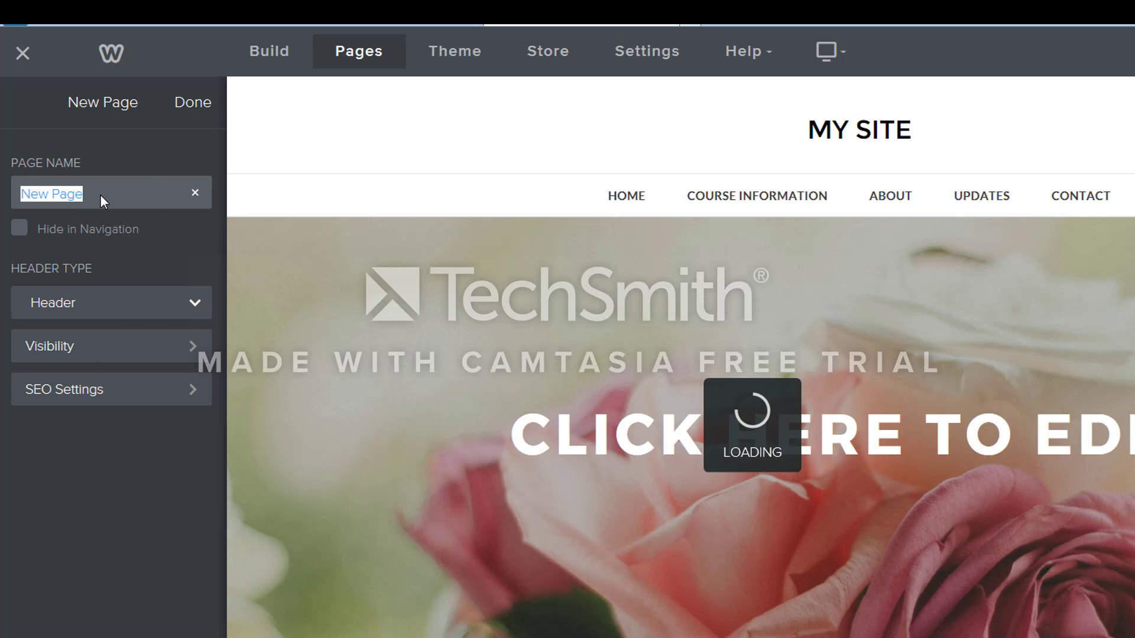
{"action": "type", "text": "Grading S"}
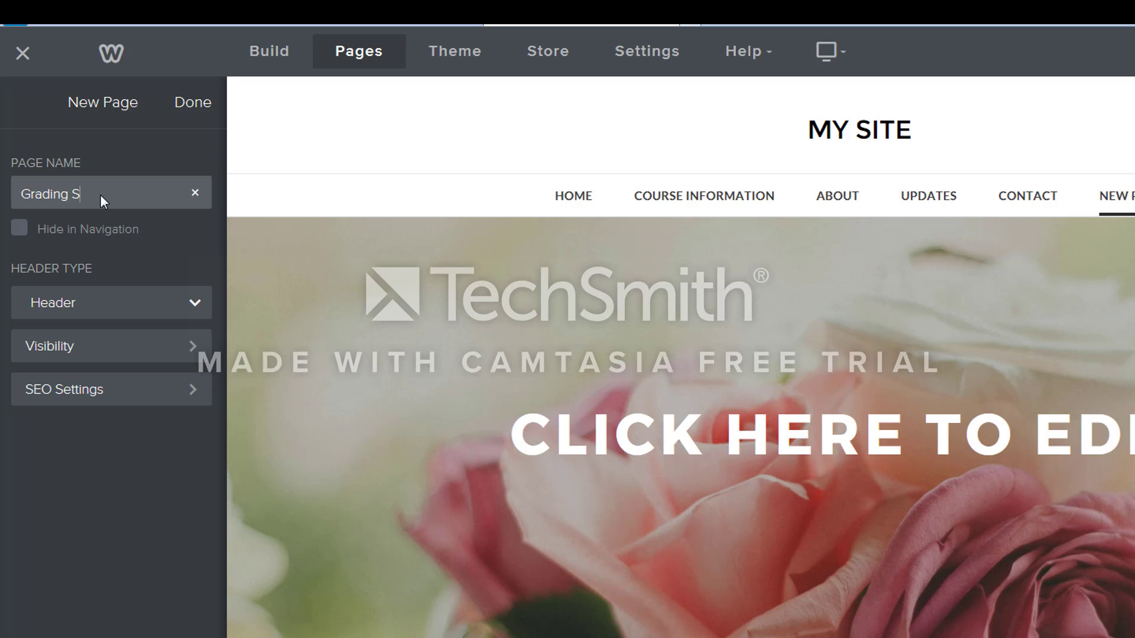
{"action": "type", "text": "ystem"}
{"action": "left_click", "coordinate": [193, 104]}
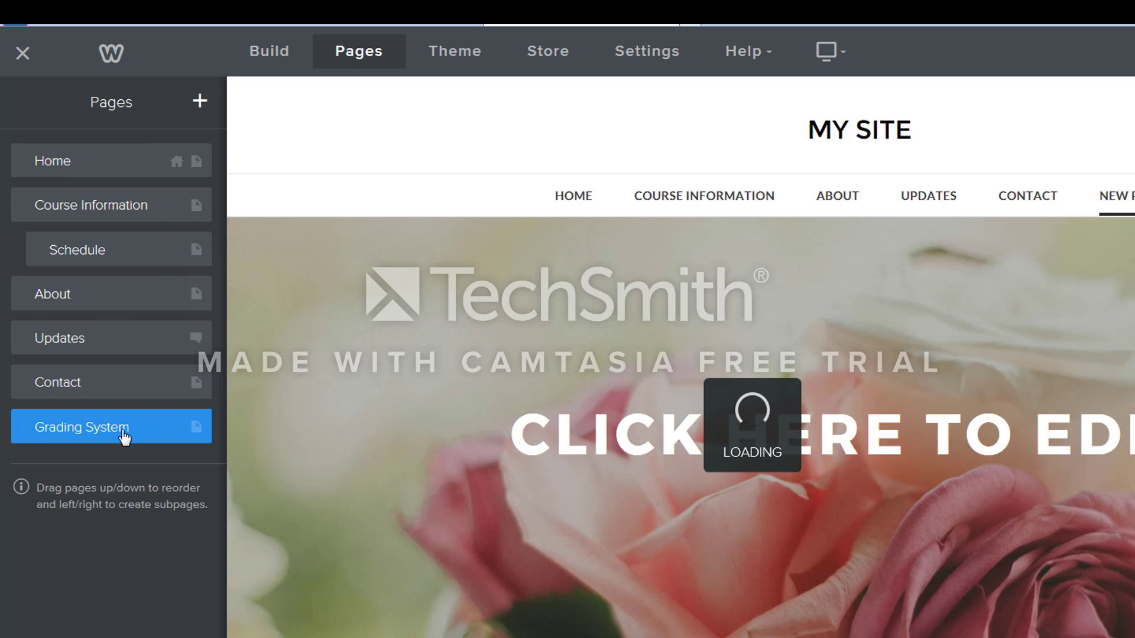
{"action": "left_click_drag", "start_coordinate": [122, 426], "coordinate": [130, 297]}
{"action": "left_click_drag", "start_coordinate": [135, 301], "coordinate": [135, 303]}
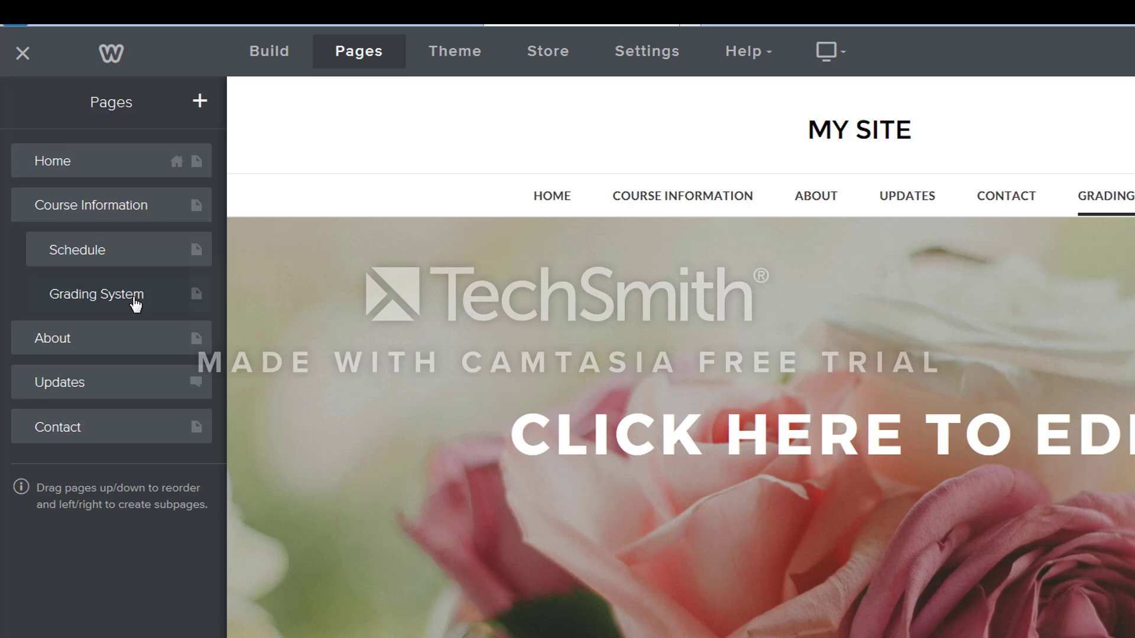
{"action": "left_click", "coordinate": [135, 303]}
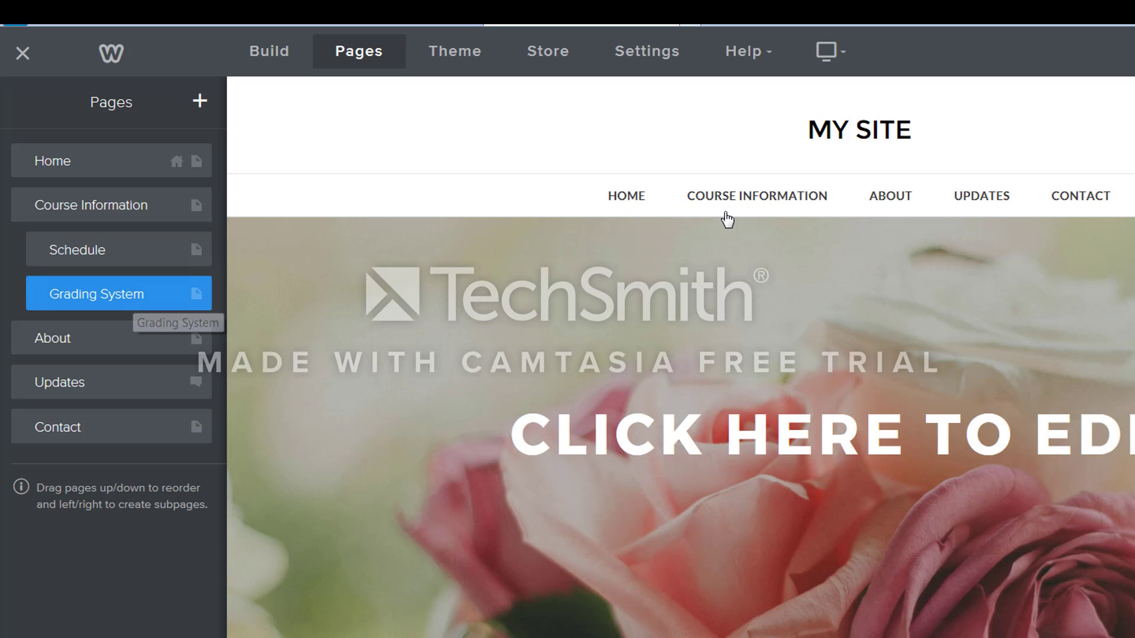
{"action": "mouse_move", "coordinate": [727, 216]}
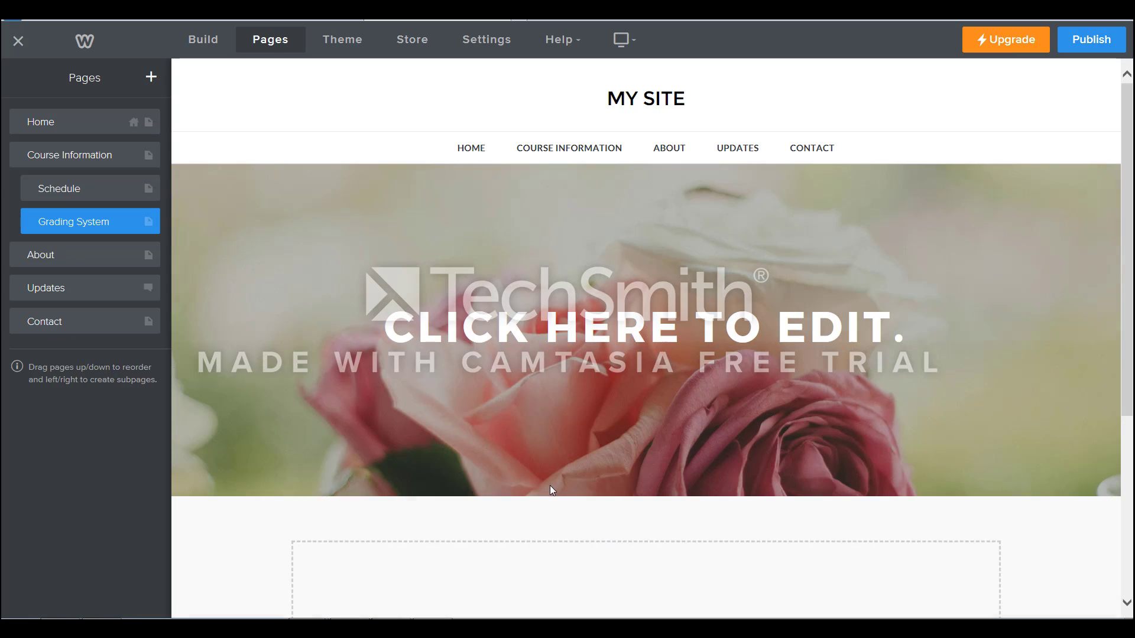
{"action": "left_click", "coordinate": [572, 483]}
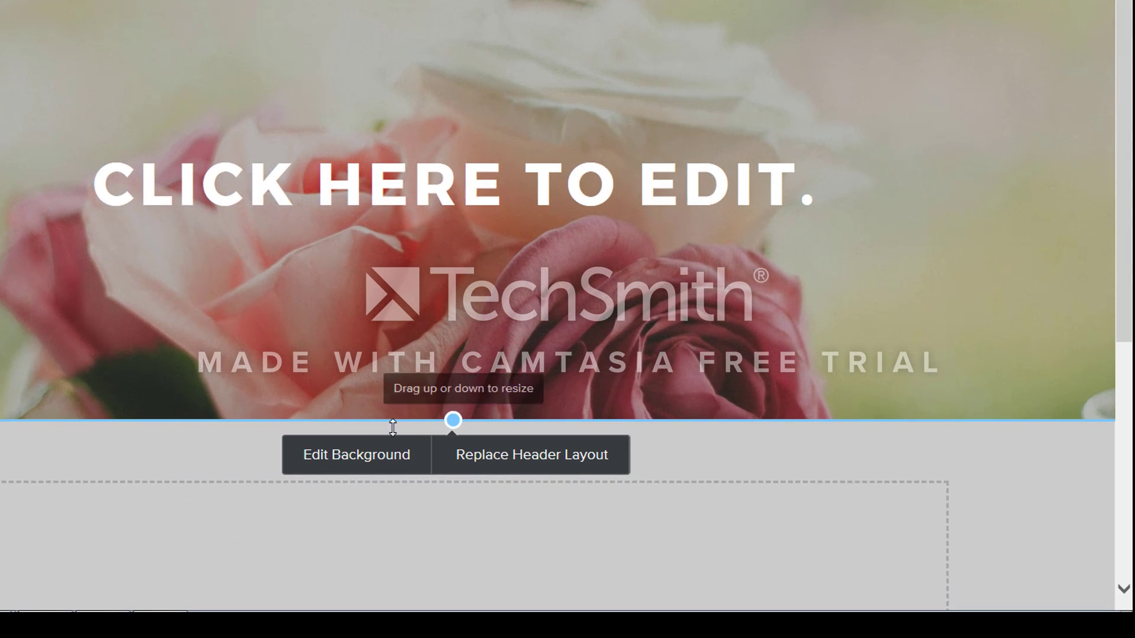
{"action": "left_click", "coordinate": [383, 461]}
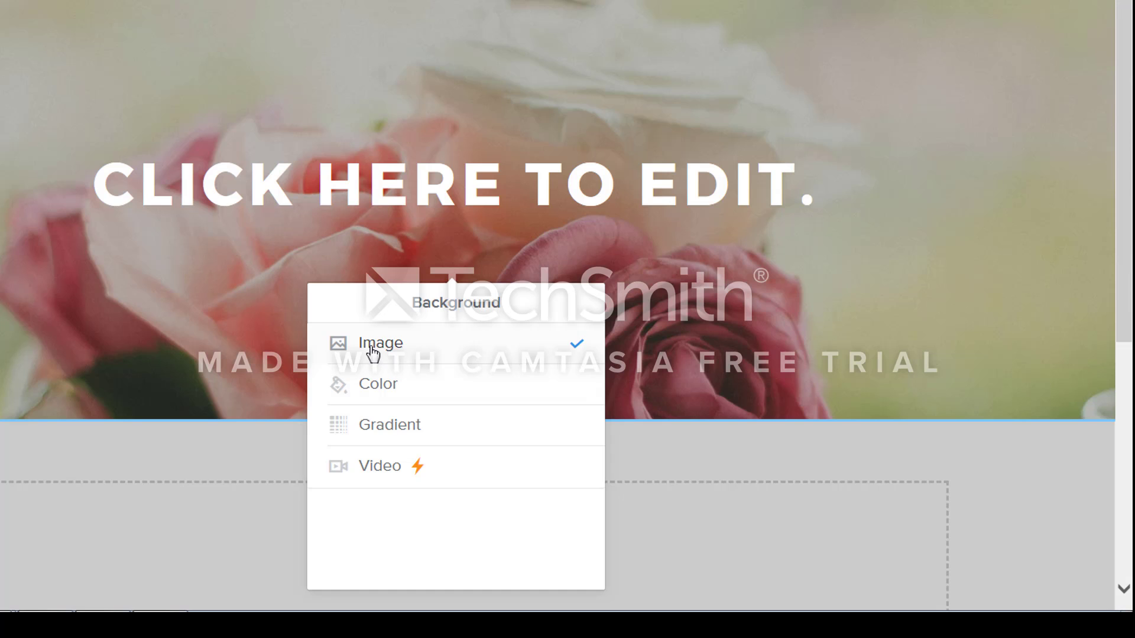
{"action": "left_click", "coordinate": [371, 352]}
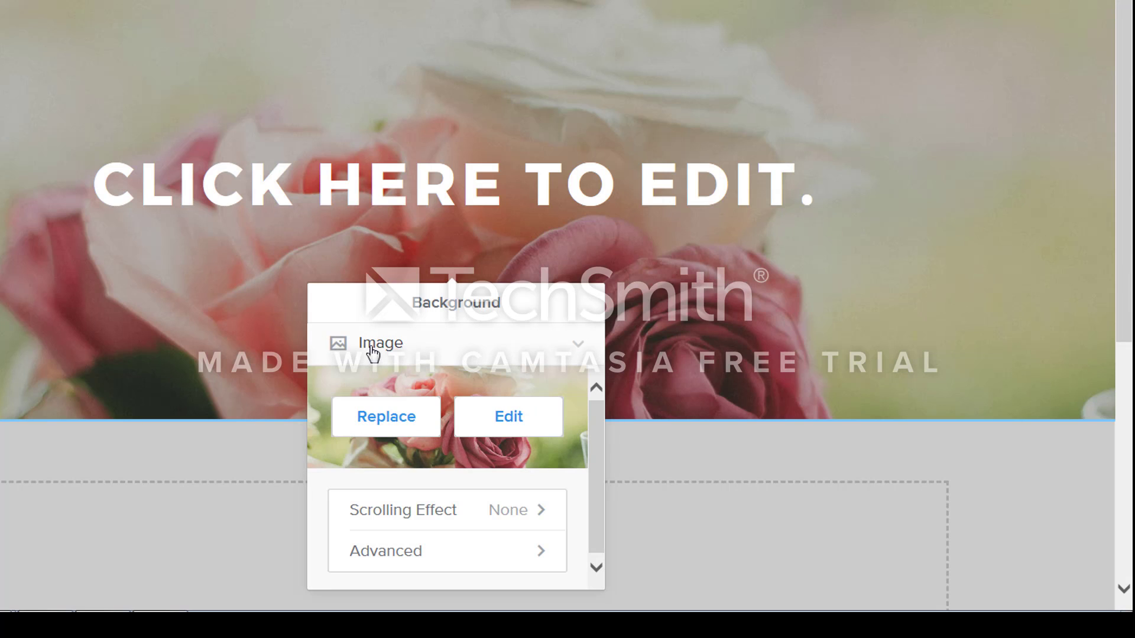
{"action": "left_click", "coordinate": [407, 427]}
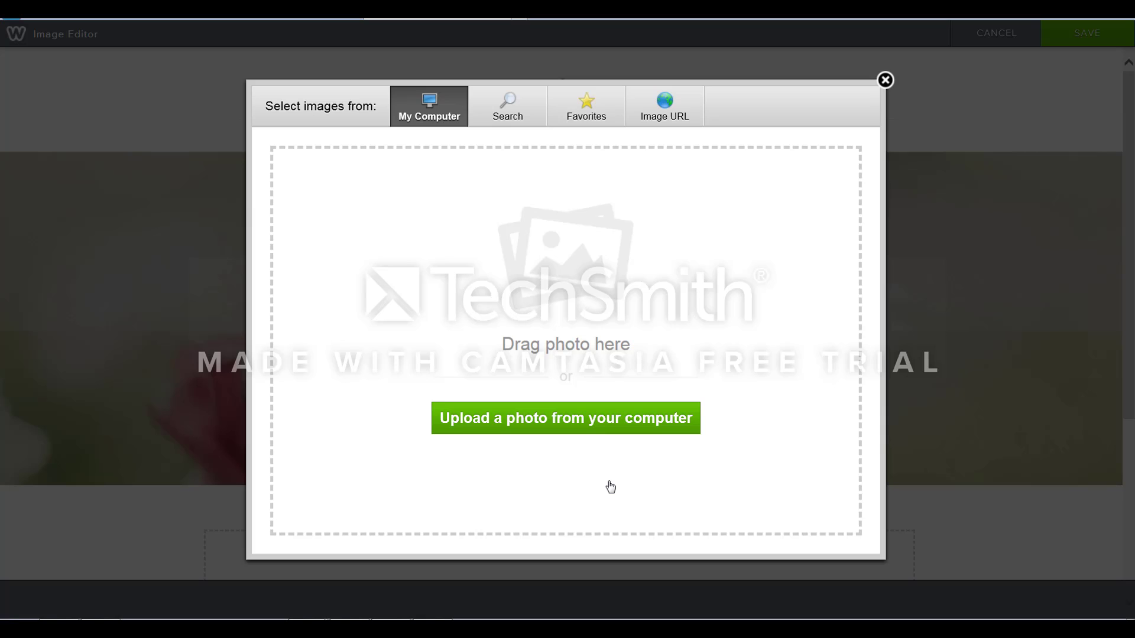
{"action": "left_click", "coordinate": [594, 426]}
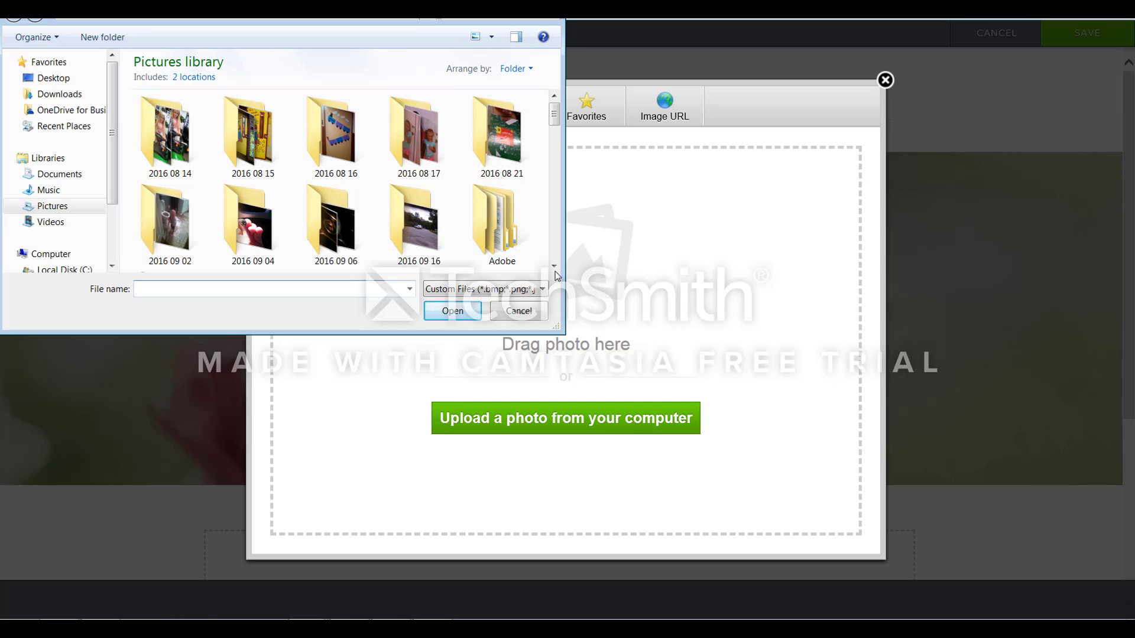
{"action": "scroll", "coordinate": [555, 271], "scroll_direction": "down", "scroll_amount": 5}
{"action": "left_click", "coordinate": [354, 229]}
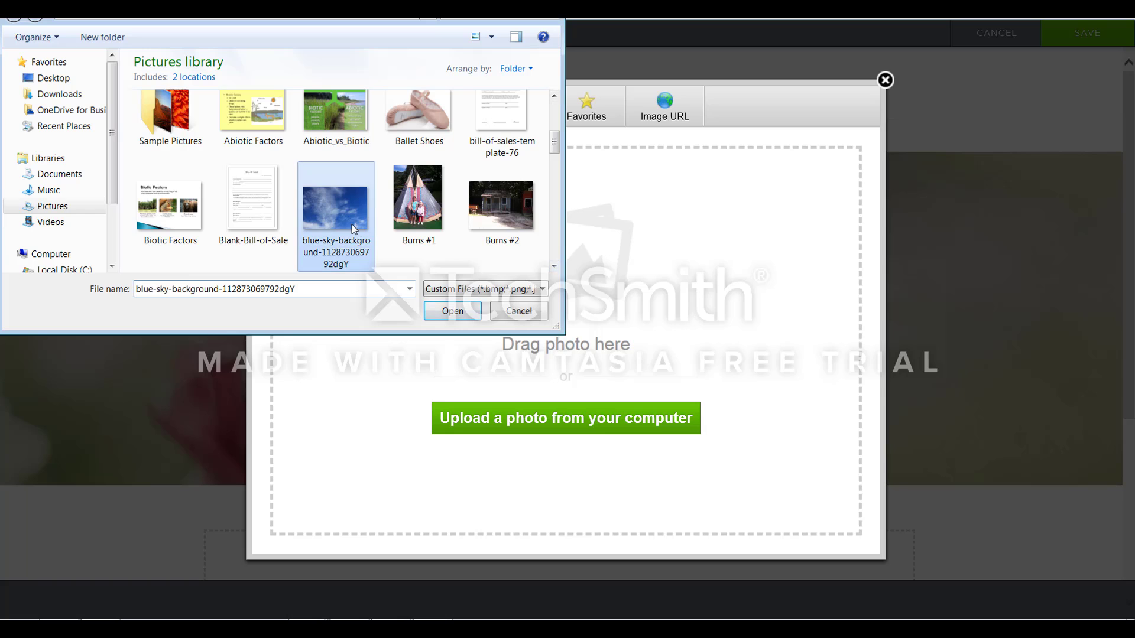
{"action": "left_click", "coordinate": [447, 317]}
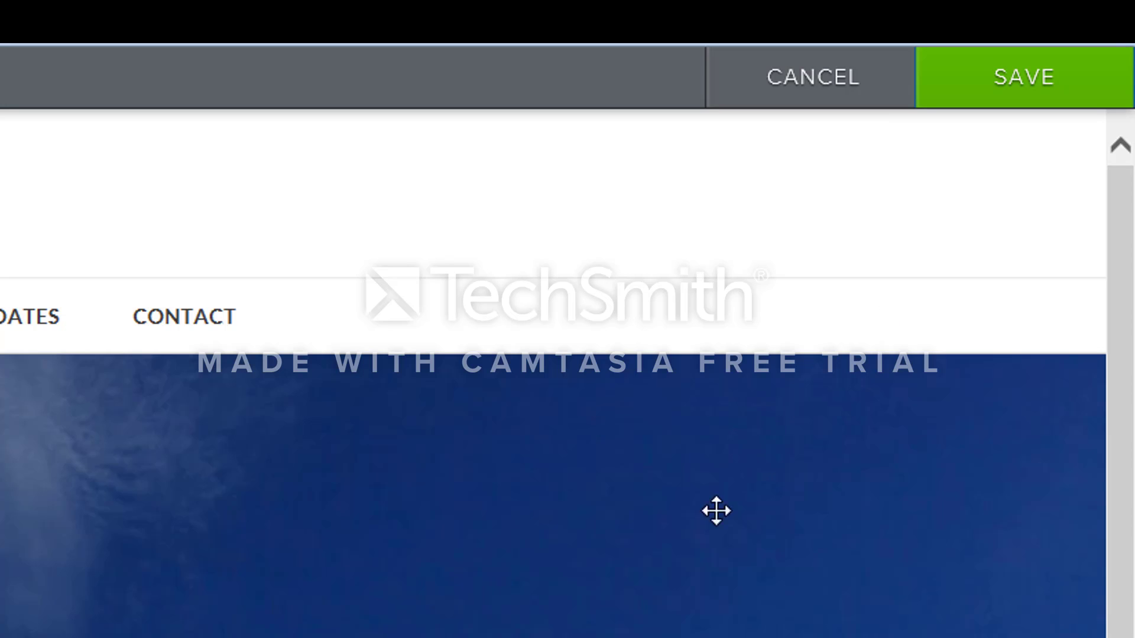
{"action": "left_click", "coordinate": [996, 90]}
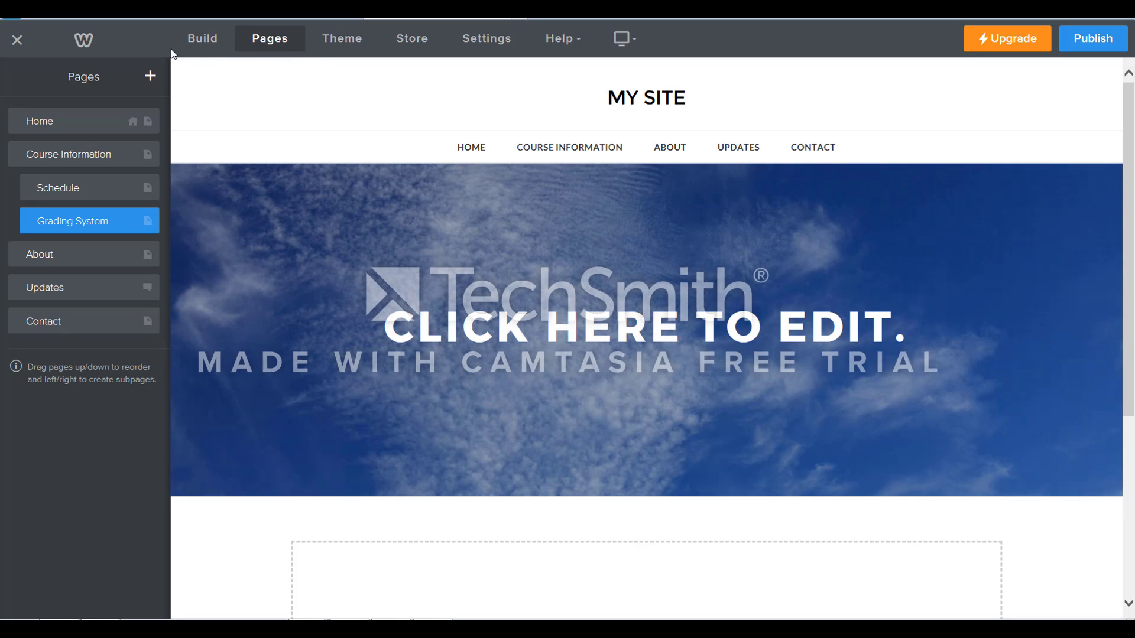
Switch to building the page and look through the available basic, structure and media elements.
{"action": "left_click", "coordinate": [201, 39]}
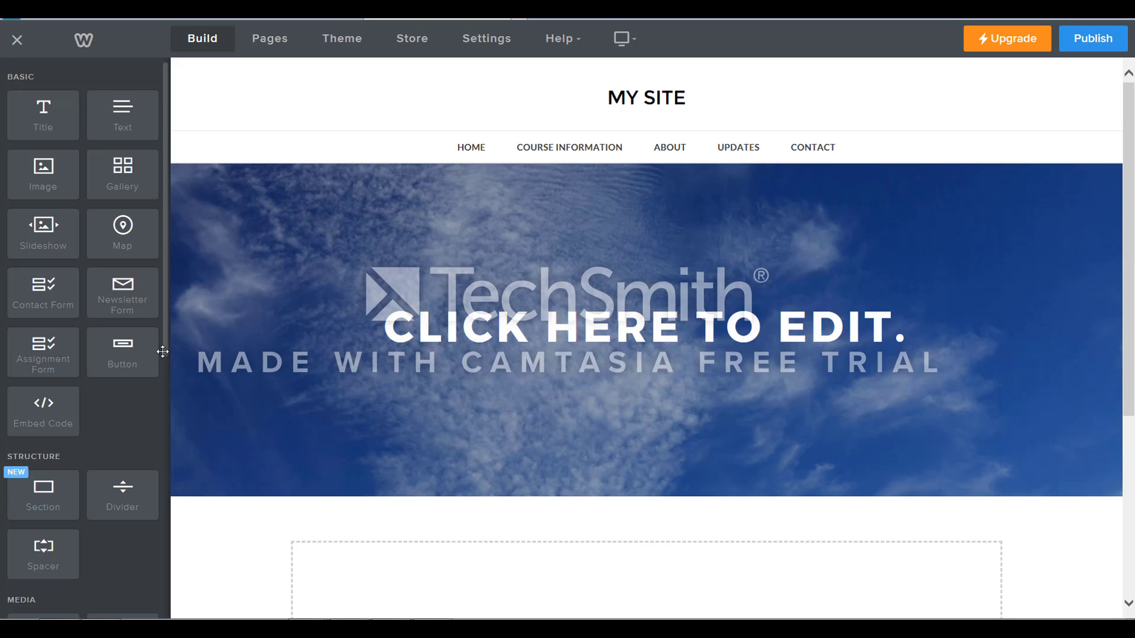
{"action": "left_click_drag", "start_coordinate": [165, 346], "coordinate": [152, 471]}
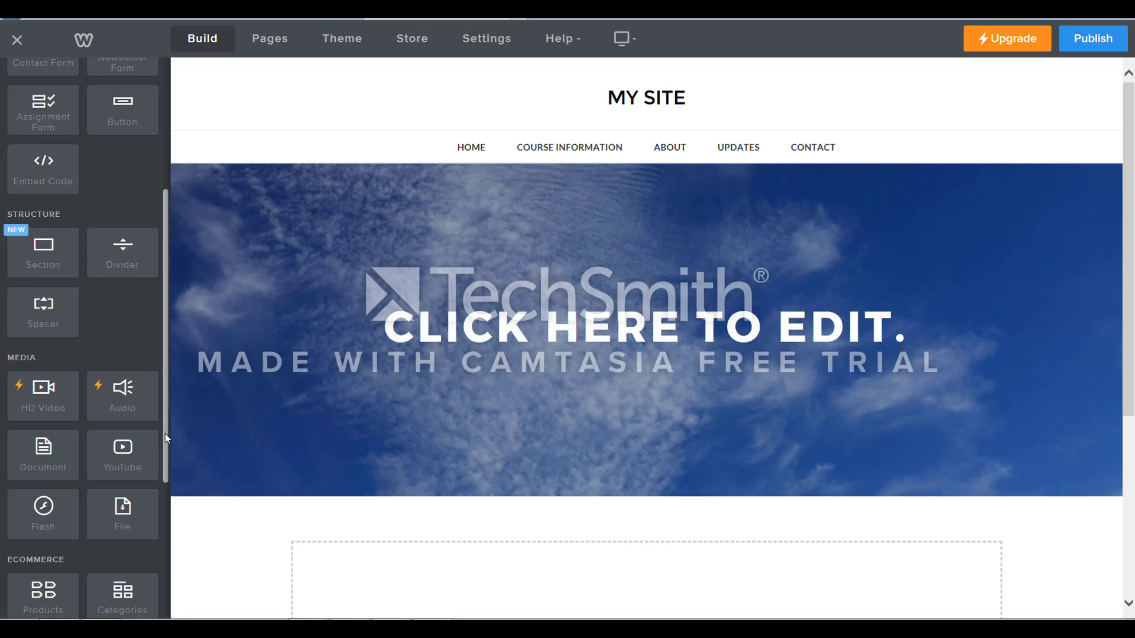
{"action": "mouse_move", "coordinate": [164, 434]}
{"action": "left_mouse_down"}
{"action": "mouse_move", "coordinate": [163, 572]}
{"action": "mouse_move", "coordinate": [172, 419]}
{"action": "left_mouse_up"}
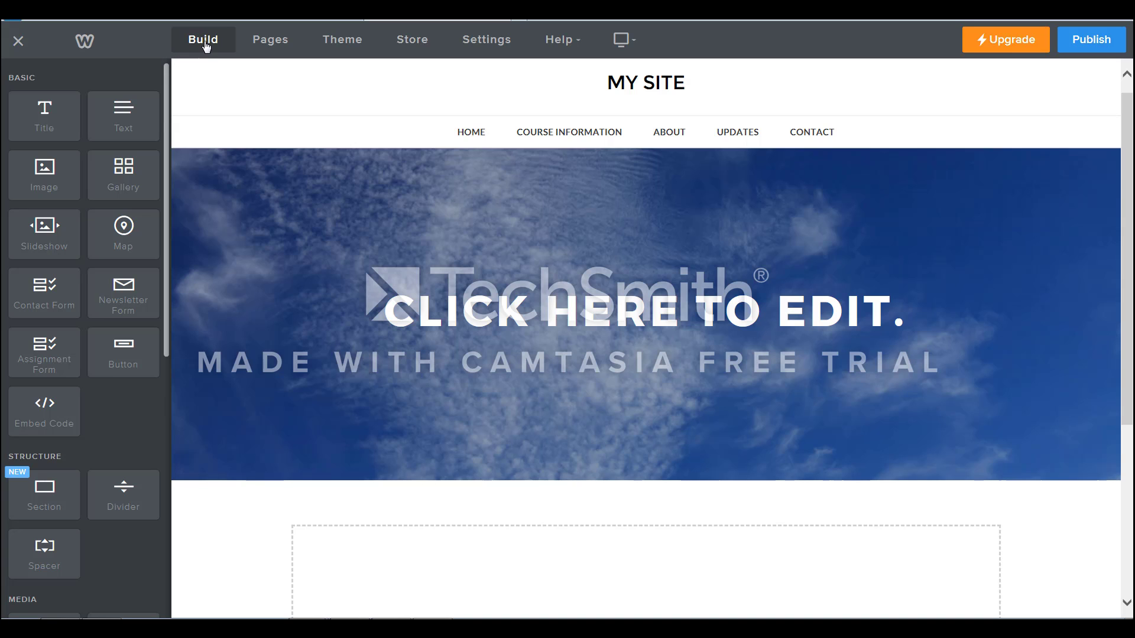
{"action": "scroll", "coordinate": [76, 109], "scroll_direction": "down", "scroll_amount": 3}
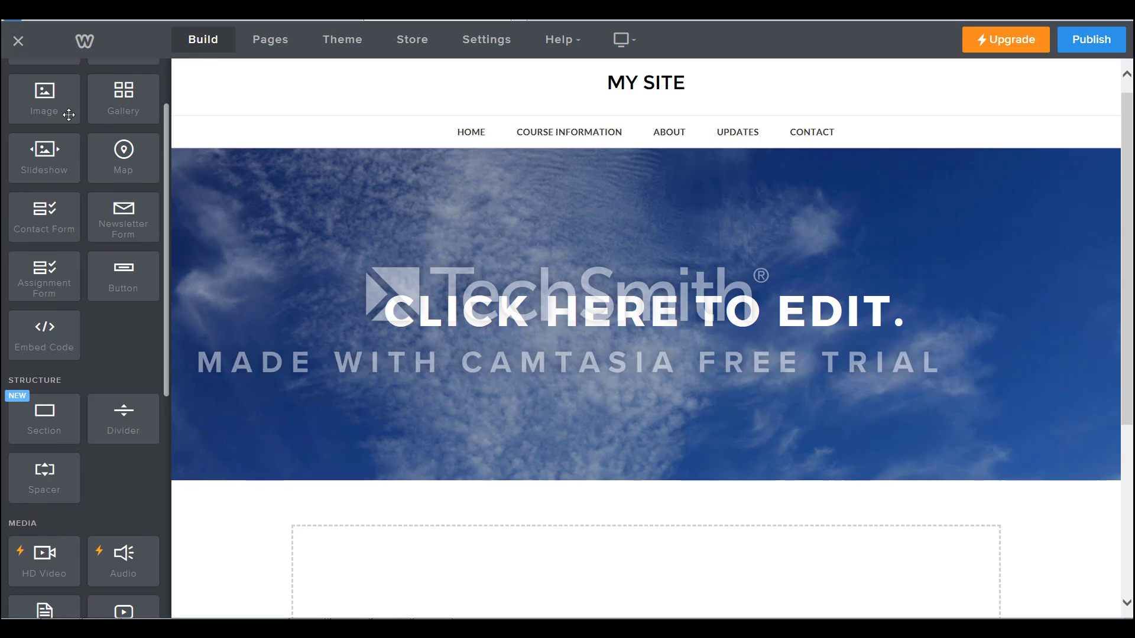
{"action": "left_click_drag", "start_coordinate": [168, 150], "coordinate": [170, 75]}
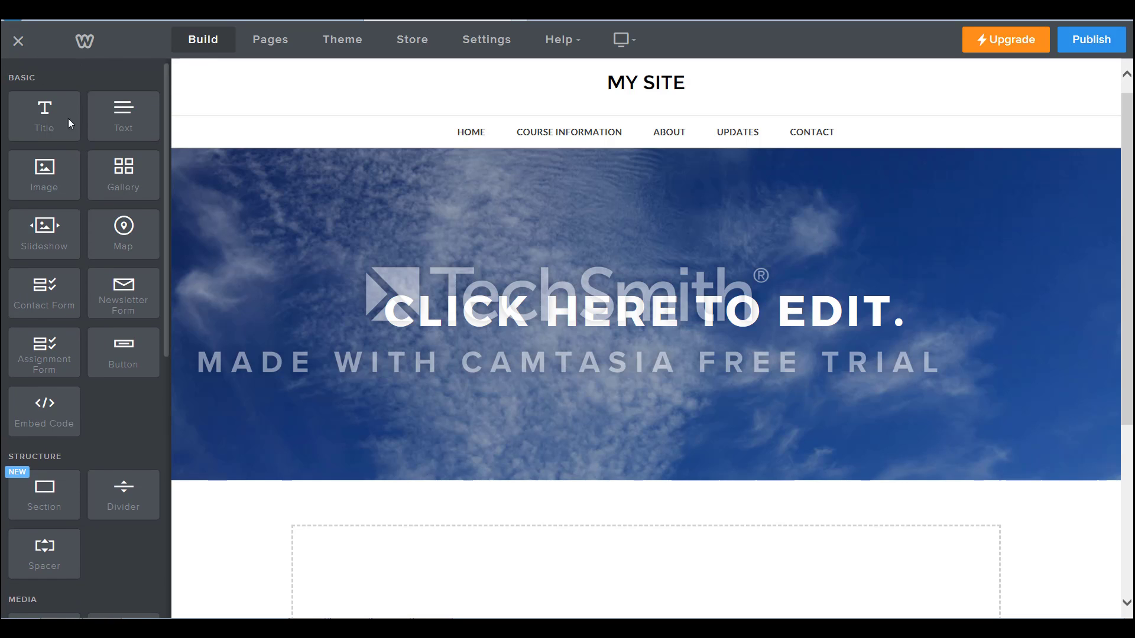
Add a second Title element above the heading in the header banner and delete it again.
{"action": "left_click_drag", "start_coordinate": [68, 118], "coordinate": [401, 235]}
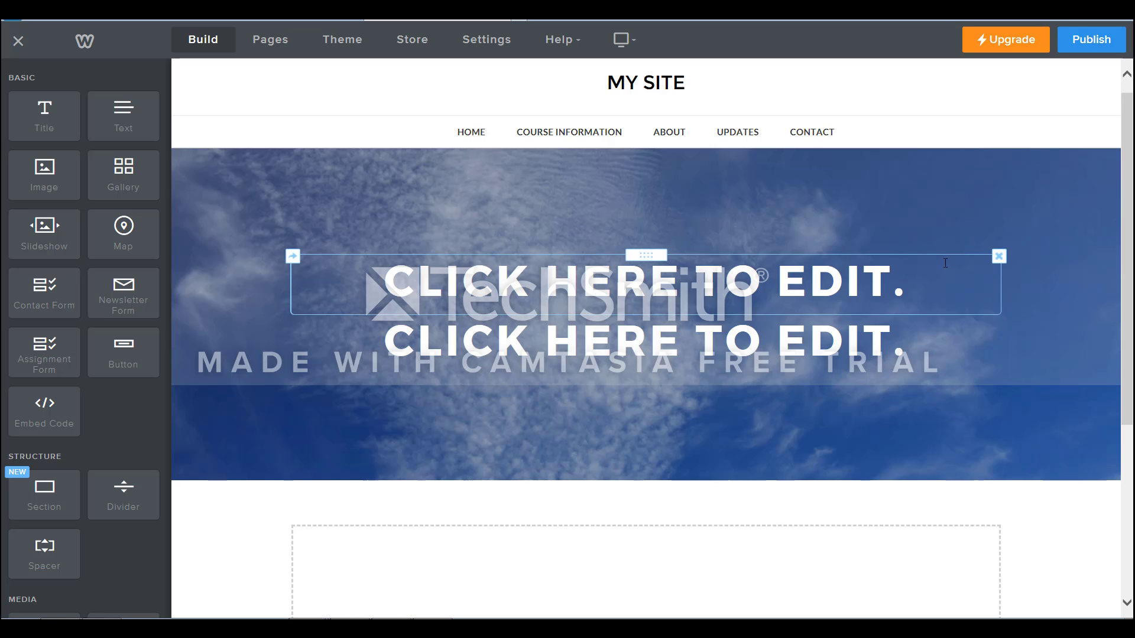
{"action": "left_click", "coordinate": [999, 258]}
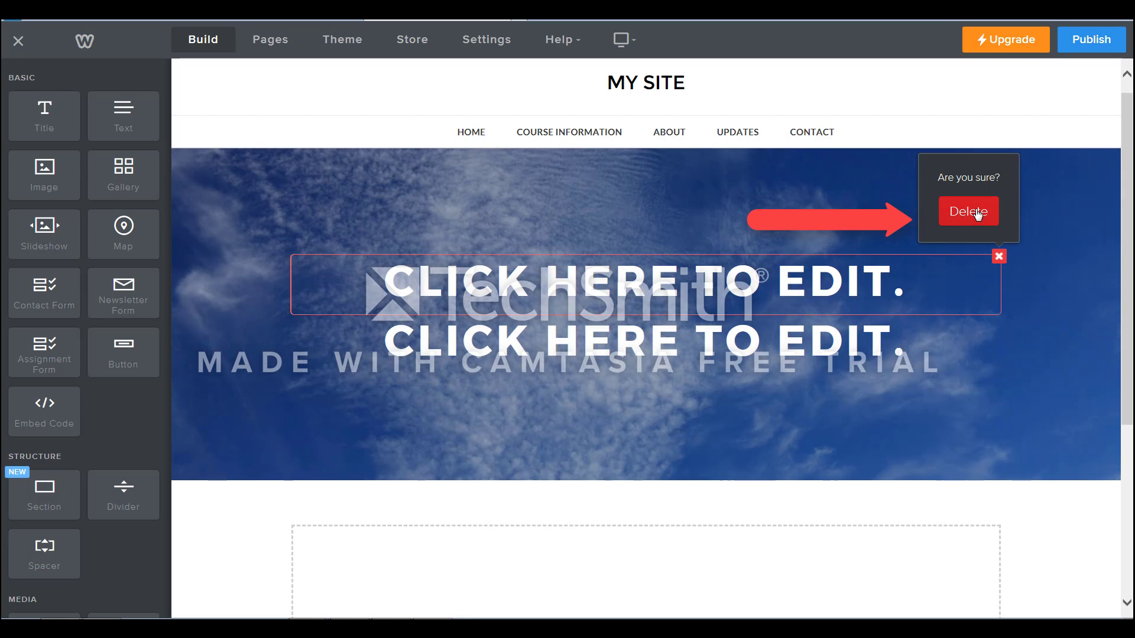
{"action": "left_click", "coordinate": [978, 214]}
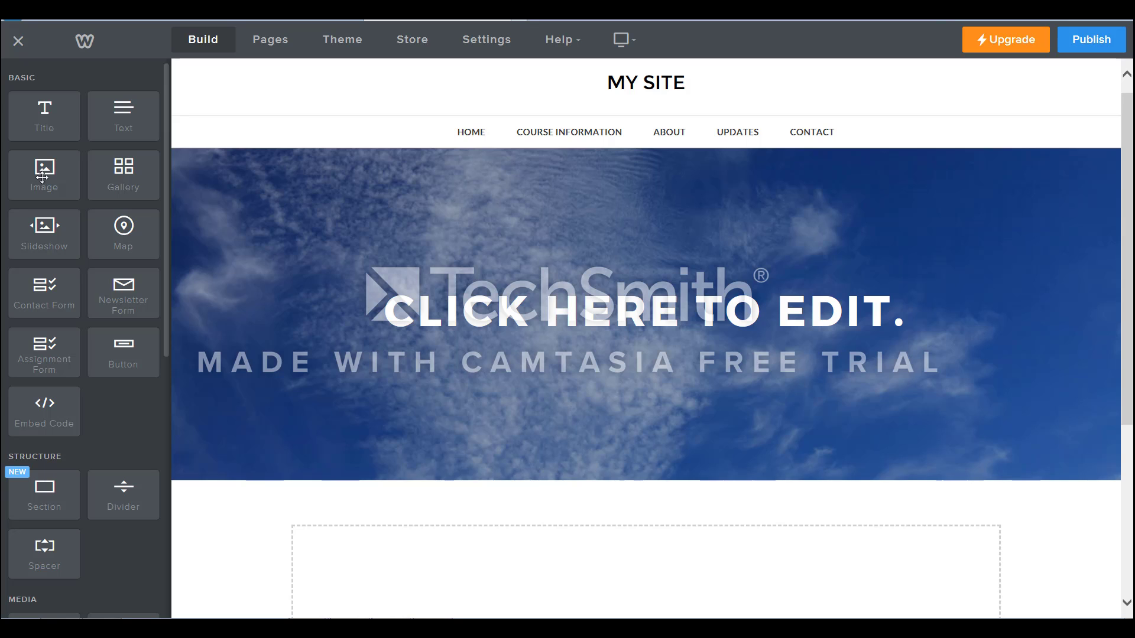
Add an Image element to the page body below the header and upload the picture Classroom (2) into it.
{"action": "left_click_drag", "start_coordinate": [45, 173], "coordinate": [501, 566]}
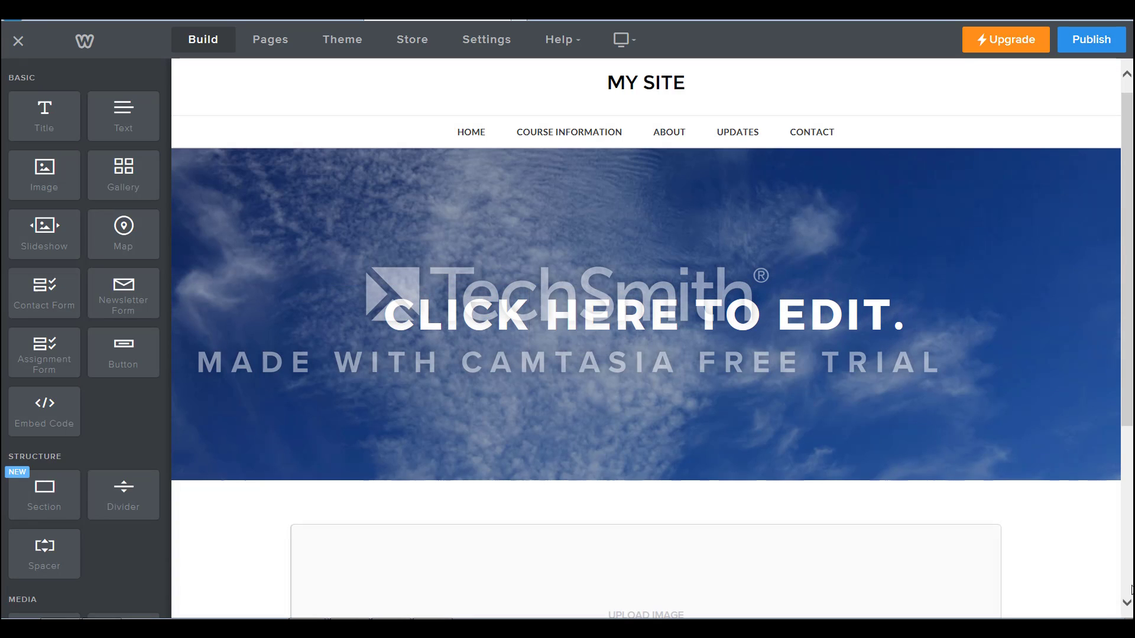
{"action": "scroll", "coordinate": [1126, 609], "scroll_direction": "down", "scroll_amount": 3}
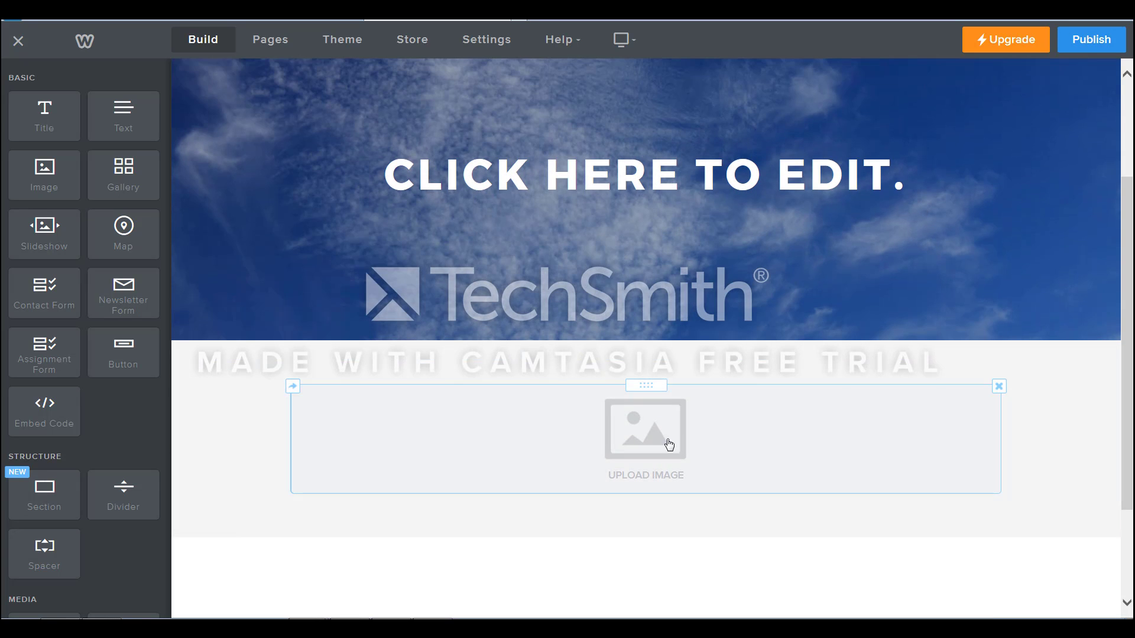
{"action": "left_click", "coordinate": [654, 445]}
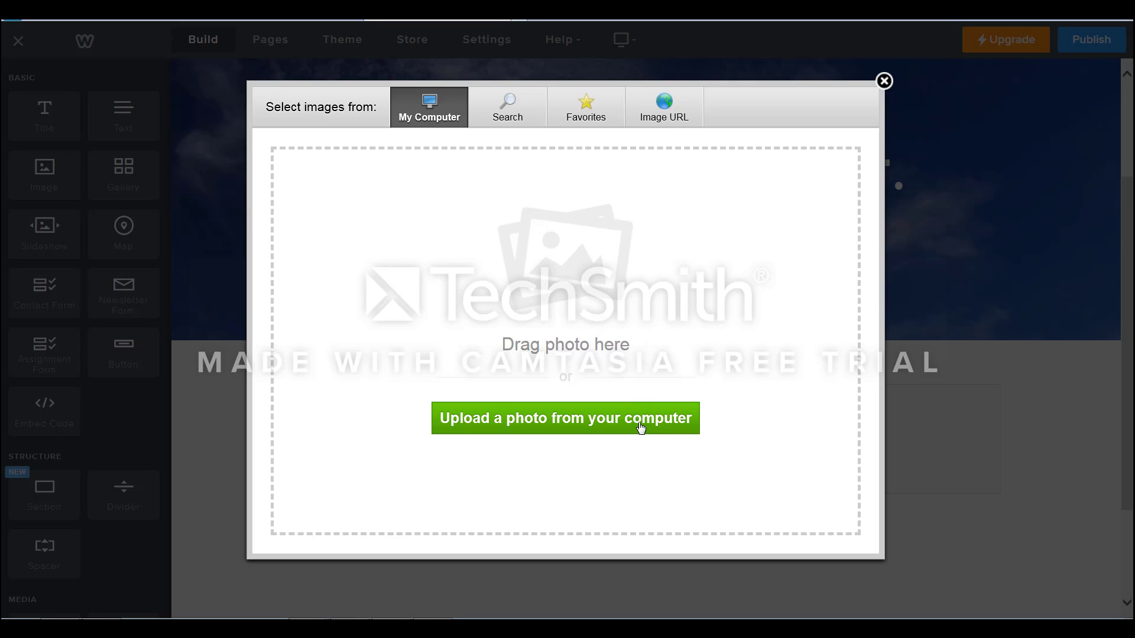
{"action": "left_click", "coordinate": [641, 427]}
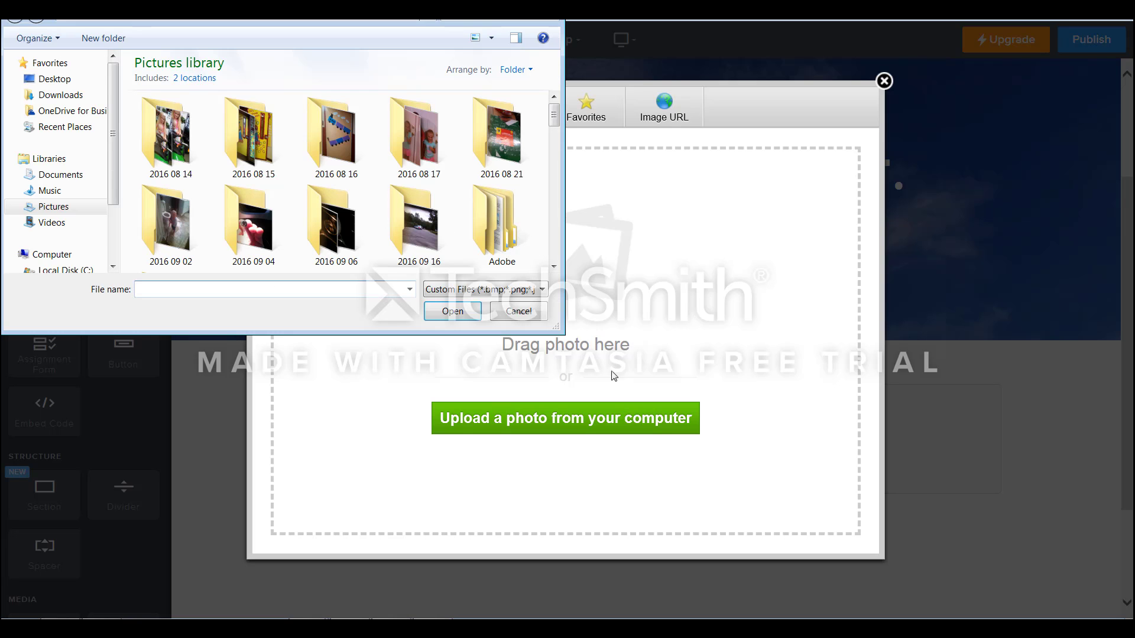
{"action": "scroll", "coordinate": [374, 259], "scroll_direction": "down", "scroll_amount": 5}
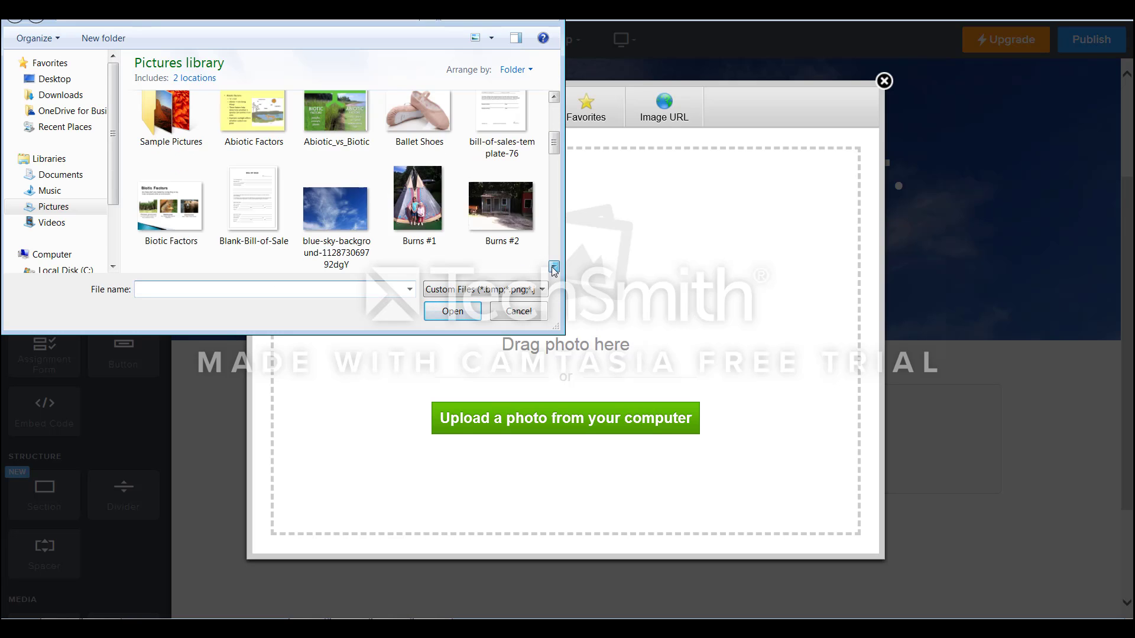
{"action": "left_click", "coordinate": [343, 240]}
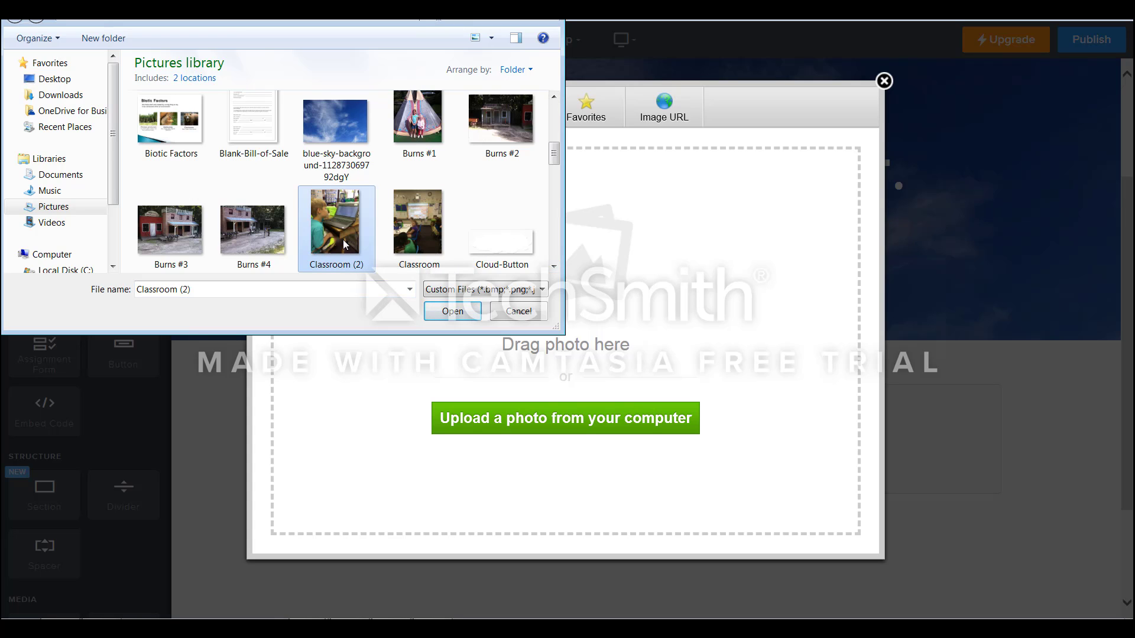
{"action": "left_click", "coordinate": [452, 311]}
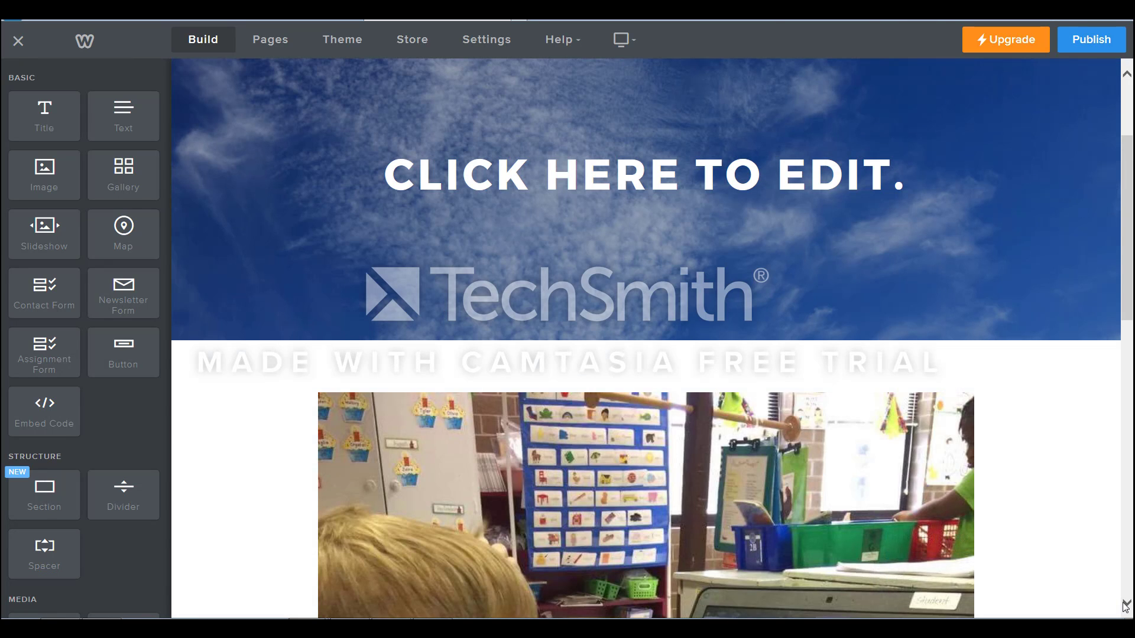
Publish the site on a Weebly.com subdomain named with the teacher's surname plus ClassroomWebsitetutorial, and close the publishing confirmation.
{"action": "scroll", "coordinate": [1125, 606], "scroll_direction": "down", "scroll_amount": 6}
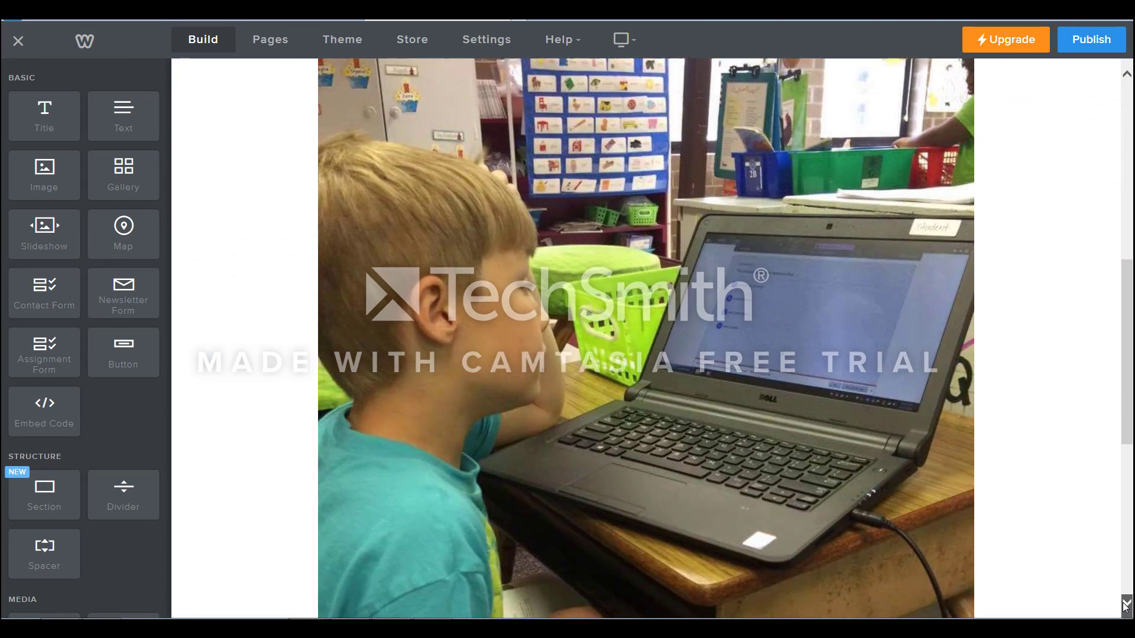
{"action": "left_click", "coordinate": [1125, 607]}
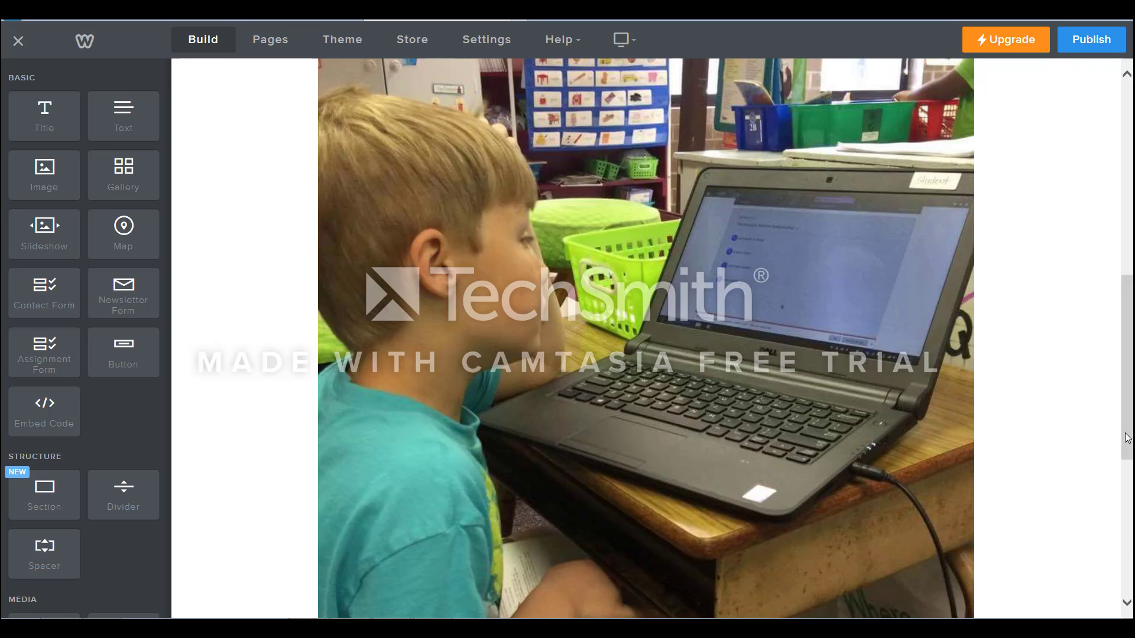
{"action": "left_click_drag", "start_coordinate": [1128, 438], "coordinate": [1116, 210]}
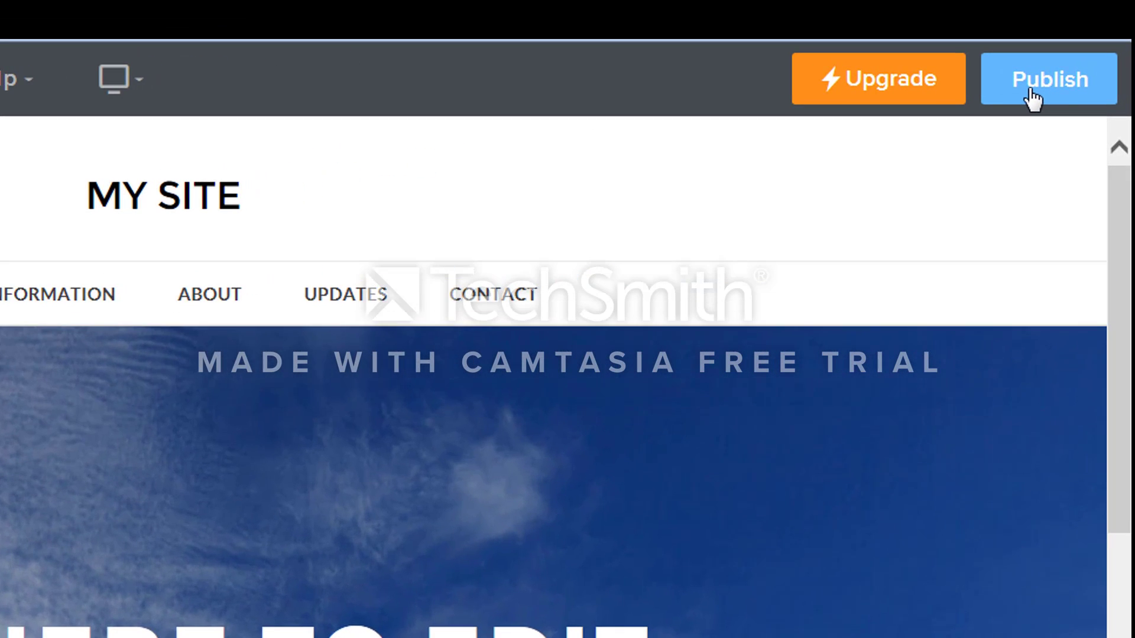
{"action": "left_click", "coordinate": [1045, 85]}
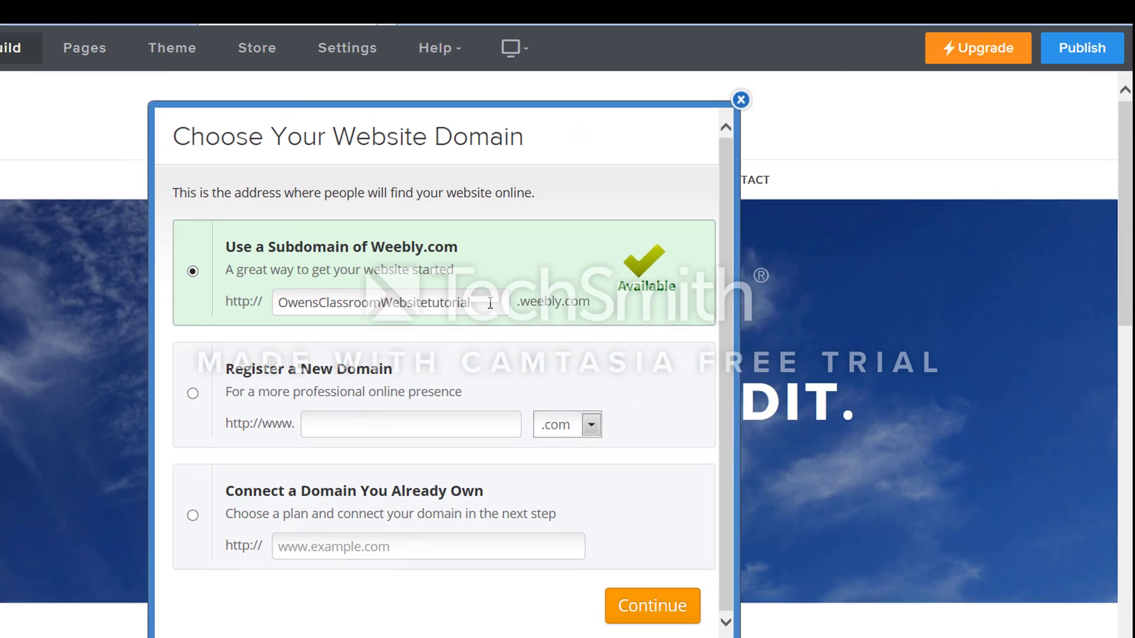
{"action": "left_click", "coordinate": [644, 606]}
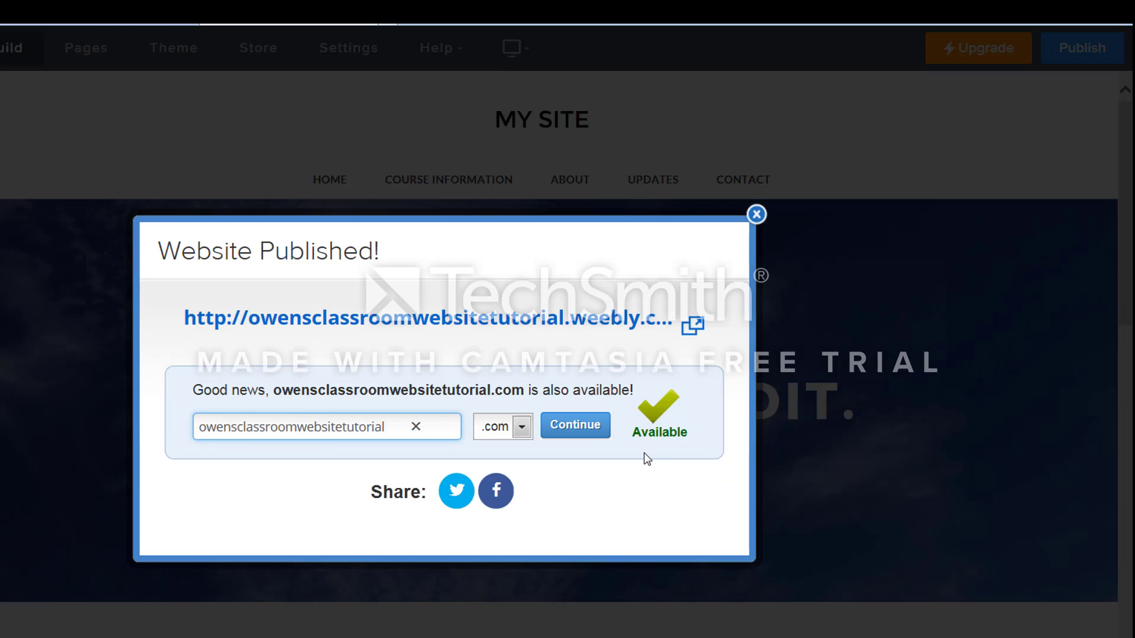
{"action": "left_click", "coordinate": [758, 216]}
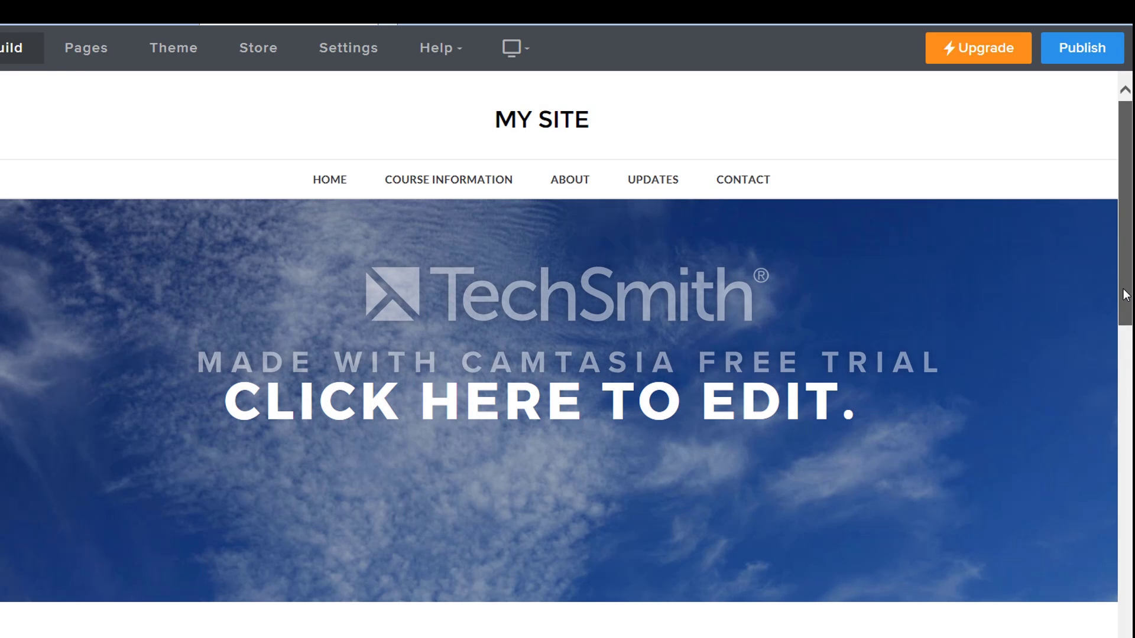
{"action": "left_click_drag", "start_coordinate": [1125, 307], "coordinate": [1124, 267]}
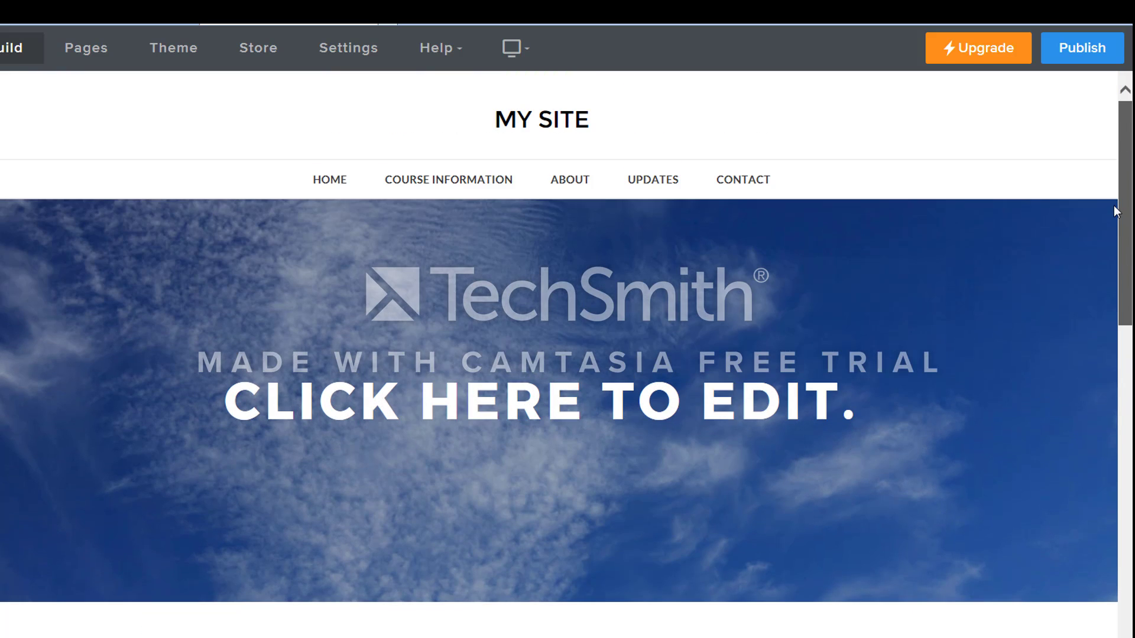